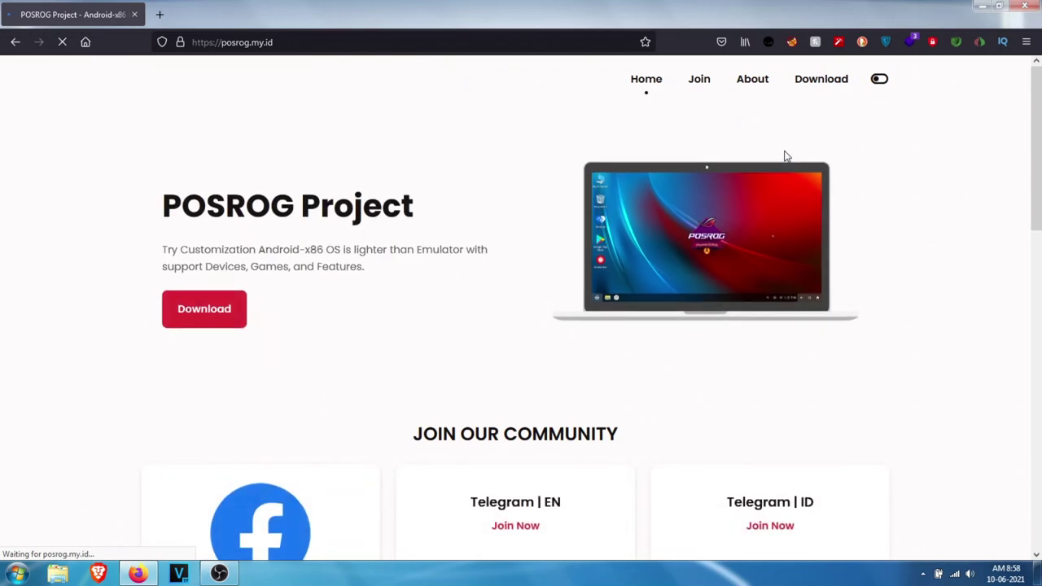
Step: Scroll through the POSROG V3U8 download list, briefly highlighting the gaming category heading
scroll(787, 156, down, 4)
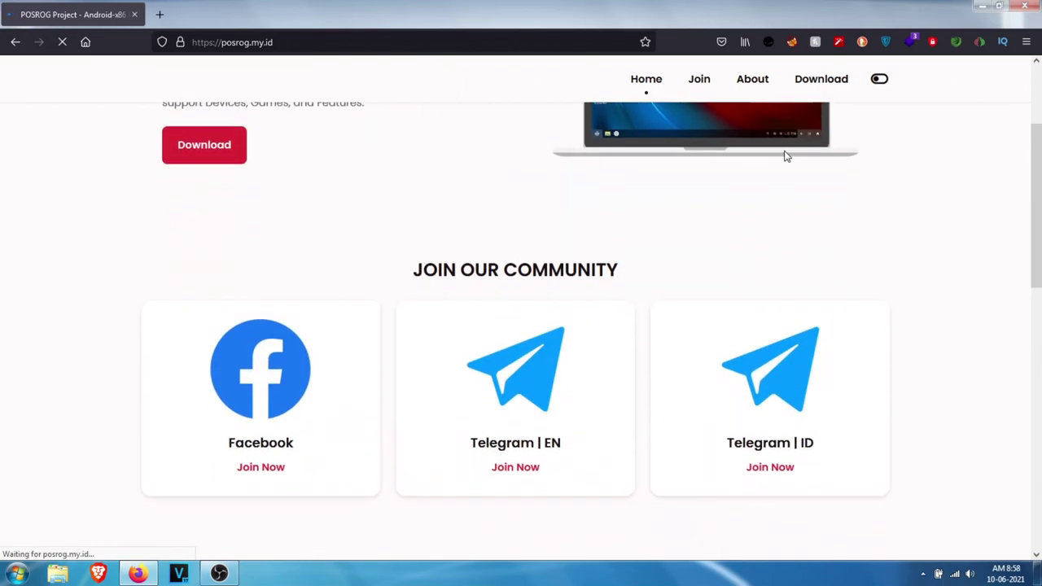
scroll(786, 155, down, 3)
scroll(786, 155, down, 2)
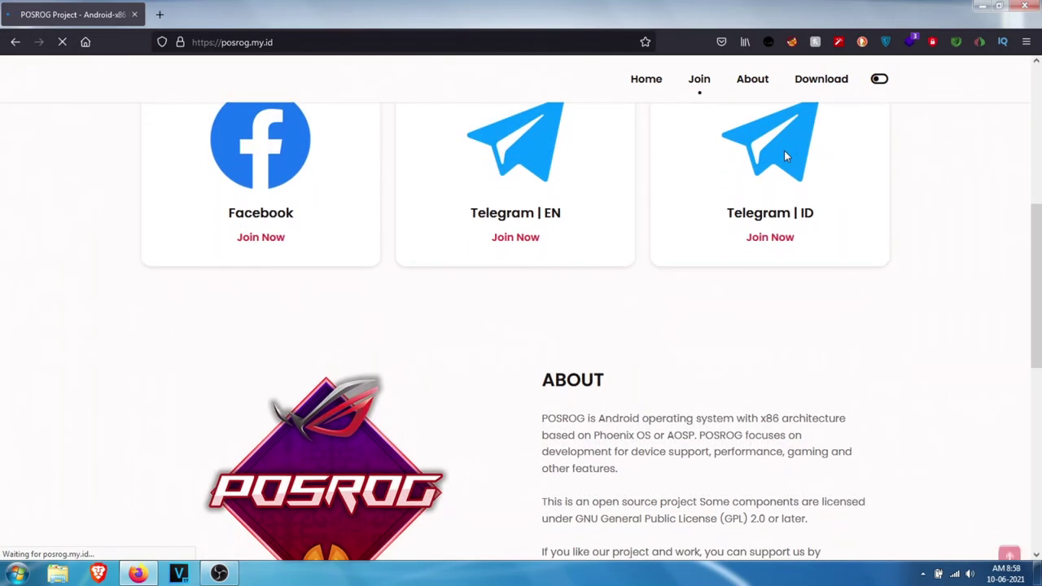
scroll(786, 157, down, 3)
scroll(786, 154, down, 2)
scroll(786, 153, down, 3)
scroll(785, 150, down, 2)
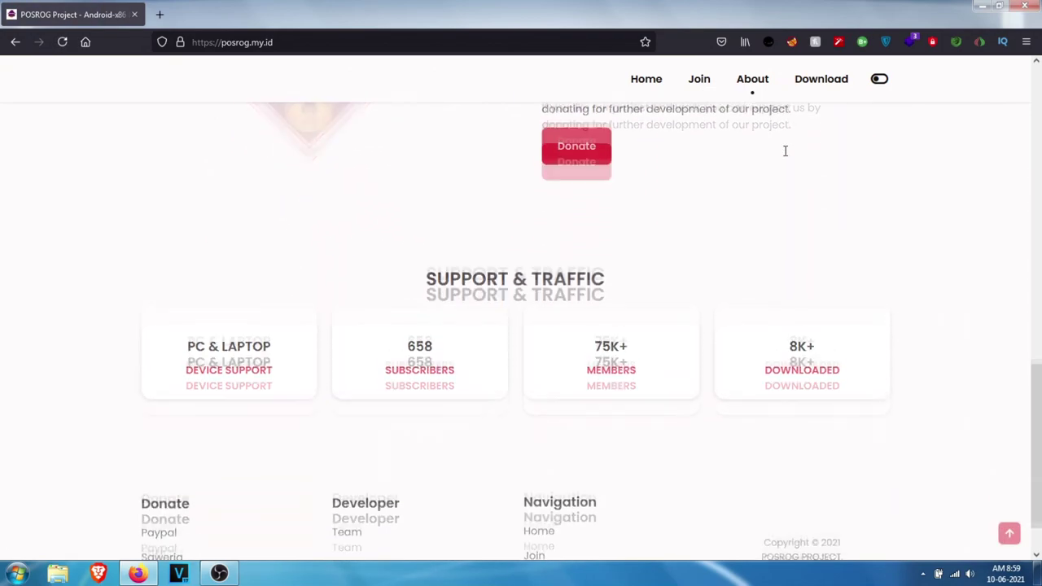
scroll(785, 151, down, 2)
scroll(785, 151, up, 2)
scroll(785, 150, up, 3)
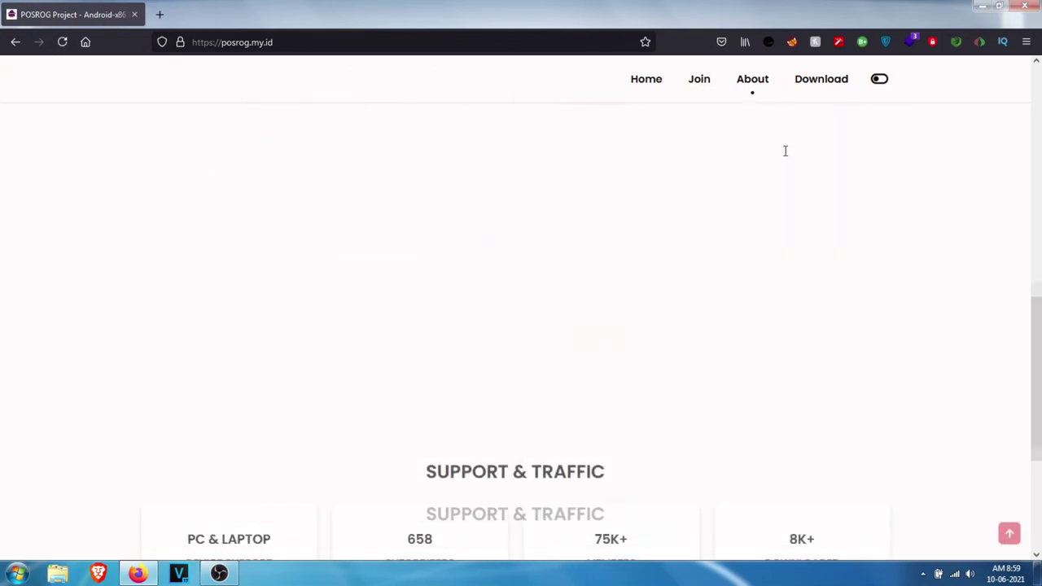
scroll(785, 151, up, 5)
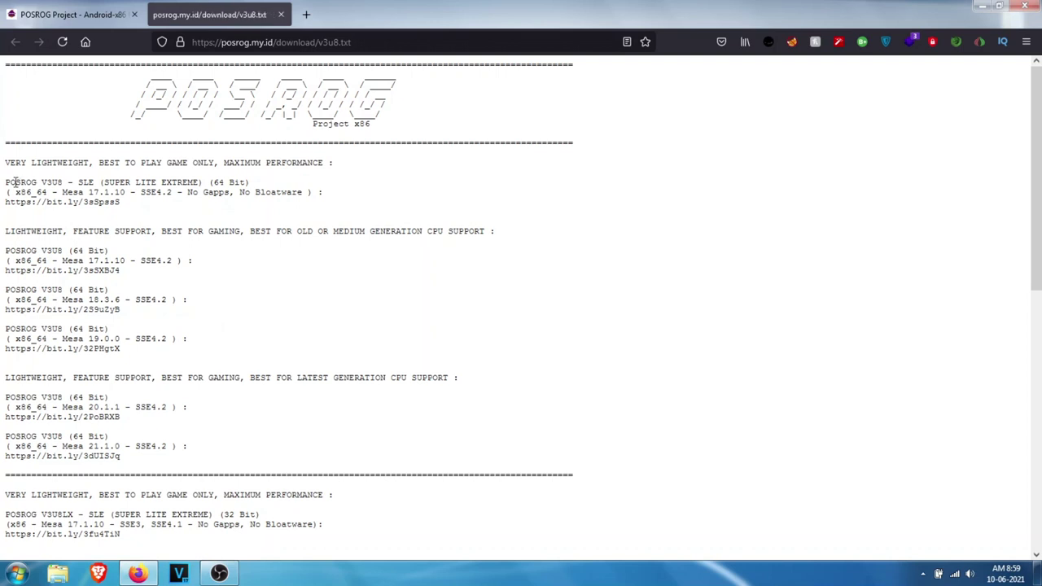
drag(15, 183, 129, 208)
click(163, 218)
drag(163, 231, 345, 232)
click(371, 235)
Step: Open the 64-bit Mesa 19.0.0 download link in a new tab
drag(120, 348, 37, 347)
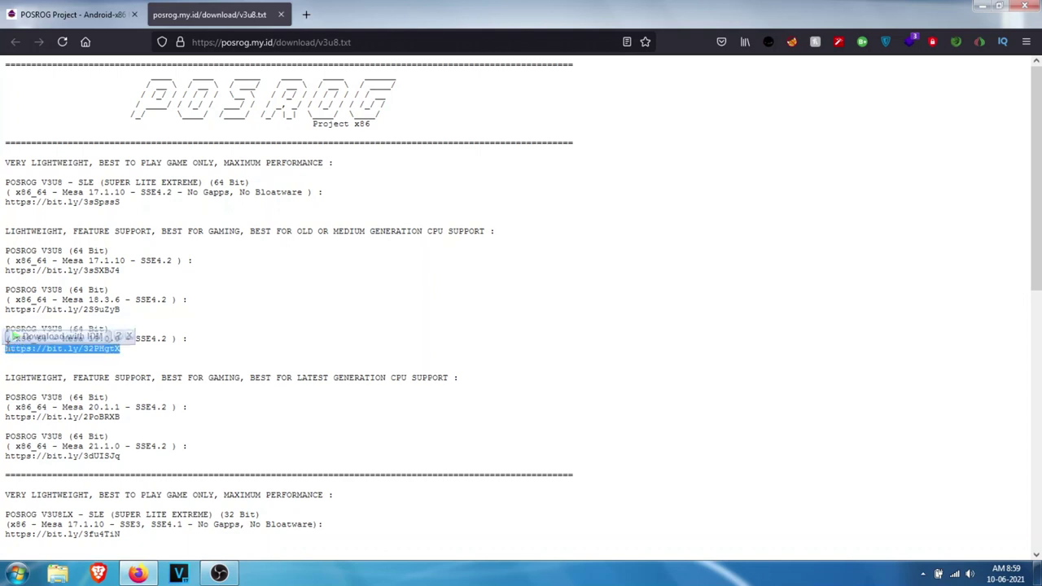
right_click(10, 347)
click(46, 116)
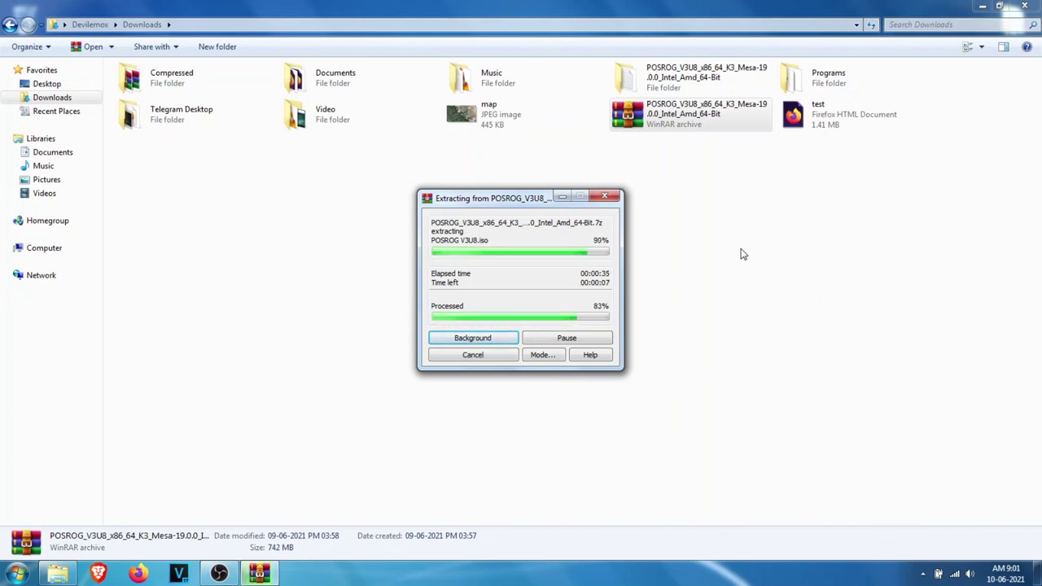
Step: Open the extracted POSROG 64-bit folder with Grub2Win, ISO and Software
double_click(656, 91)
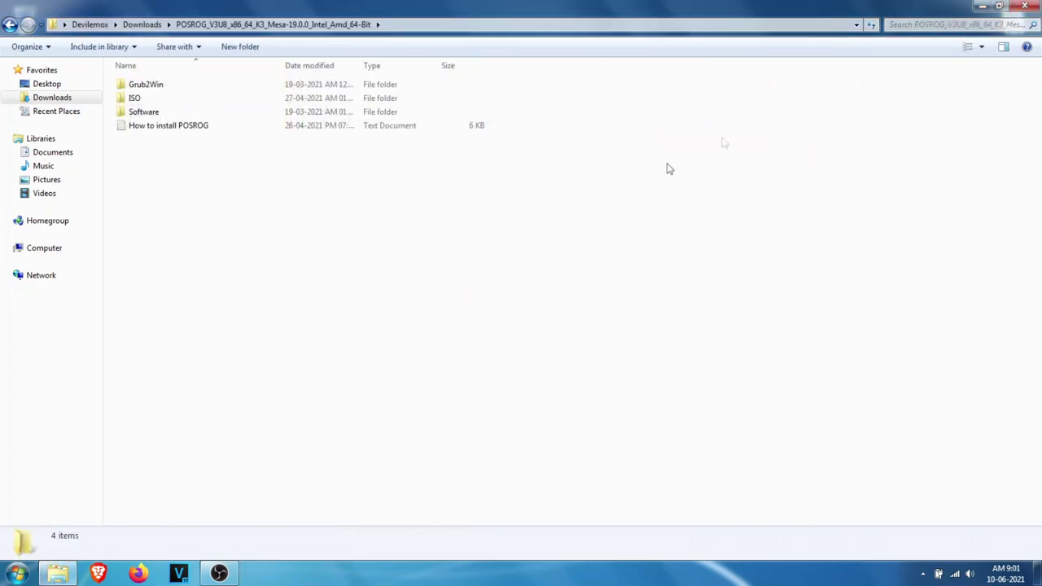
Step: Read the 'How to install POSROG' notes in Notepad and close them
click(966, 47)
double_click(360, 130)
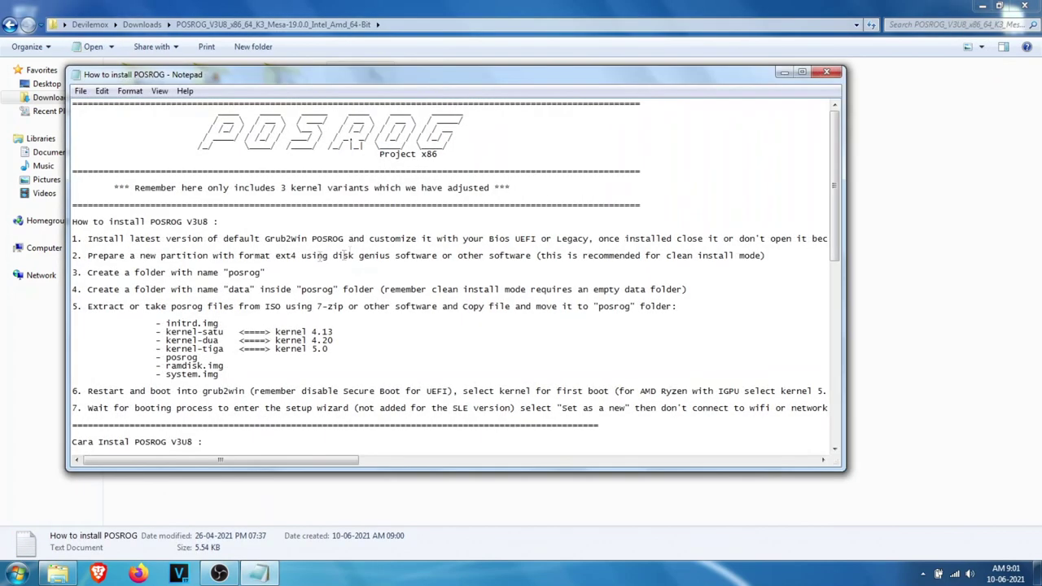
key(shift+Down)
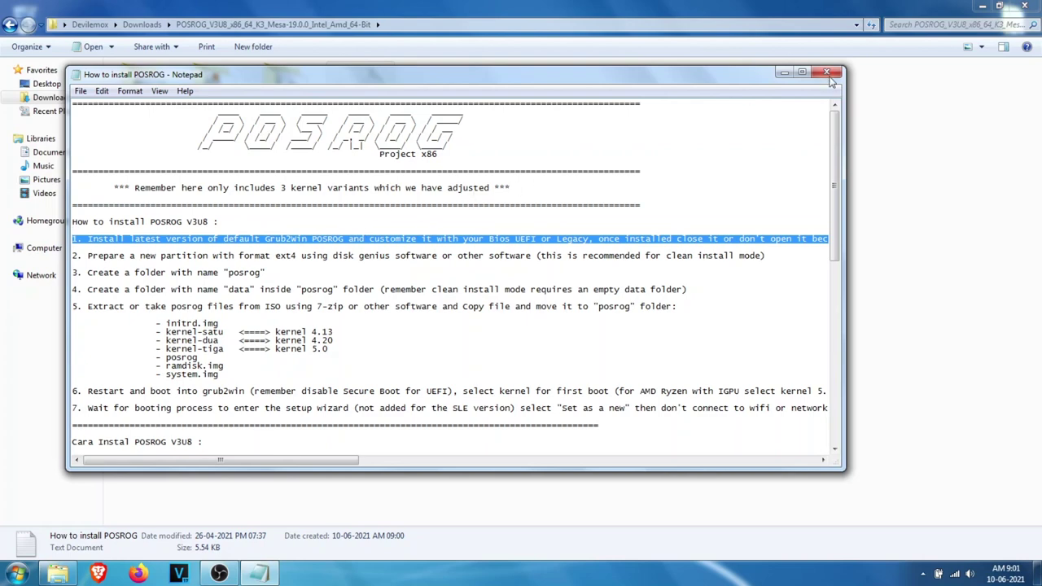
click(828, 75)
Step: Run Grub2Win setup, applying the boot menu with POSROG V3U8 as default
double_click(139, 119)
double_click(140, 224)
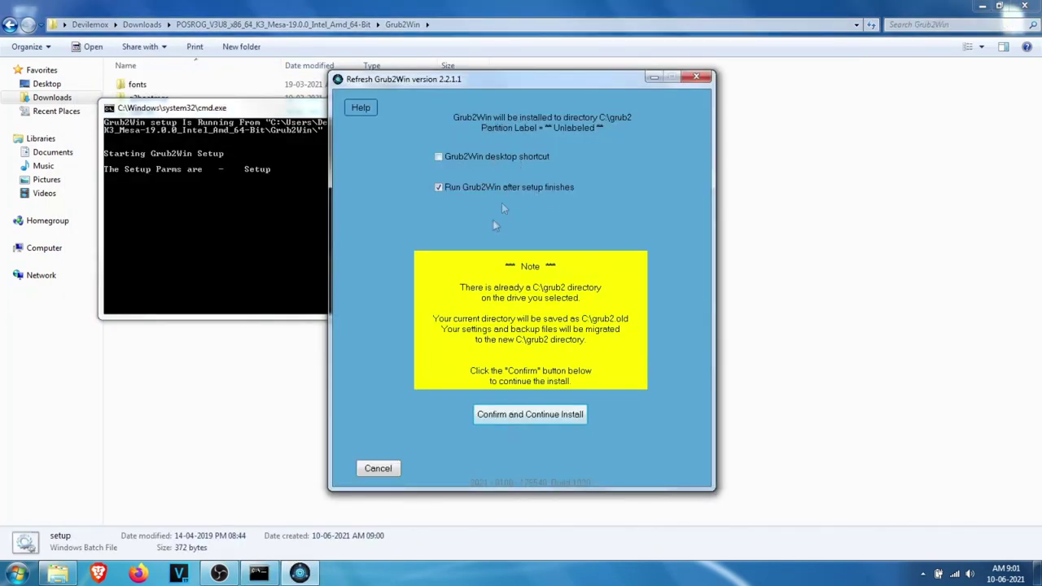
click(508, 416)
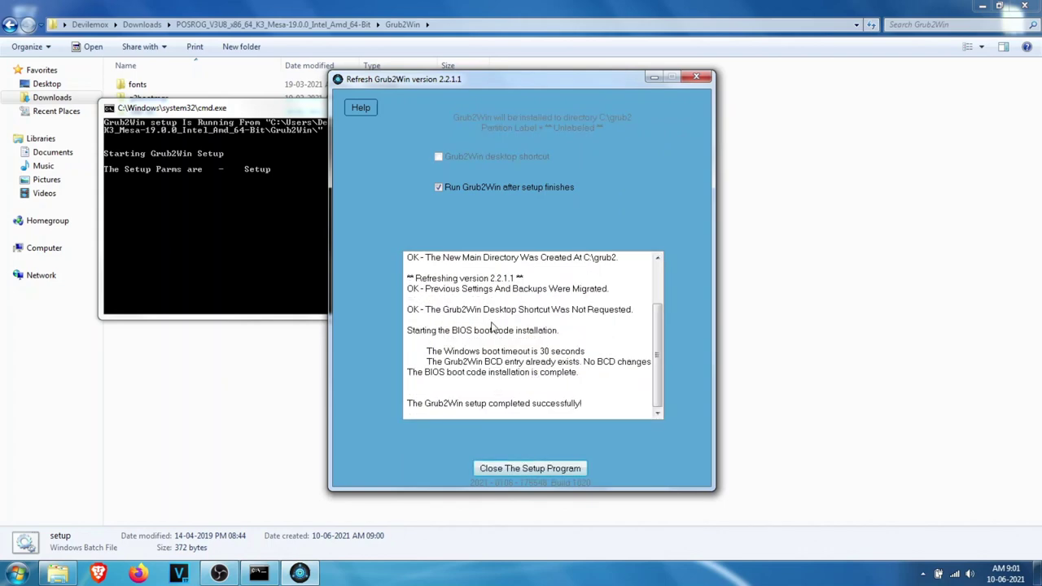
click(498, 469)
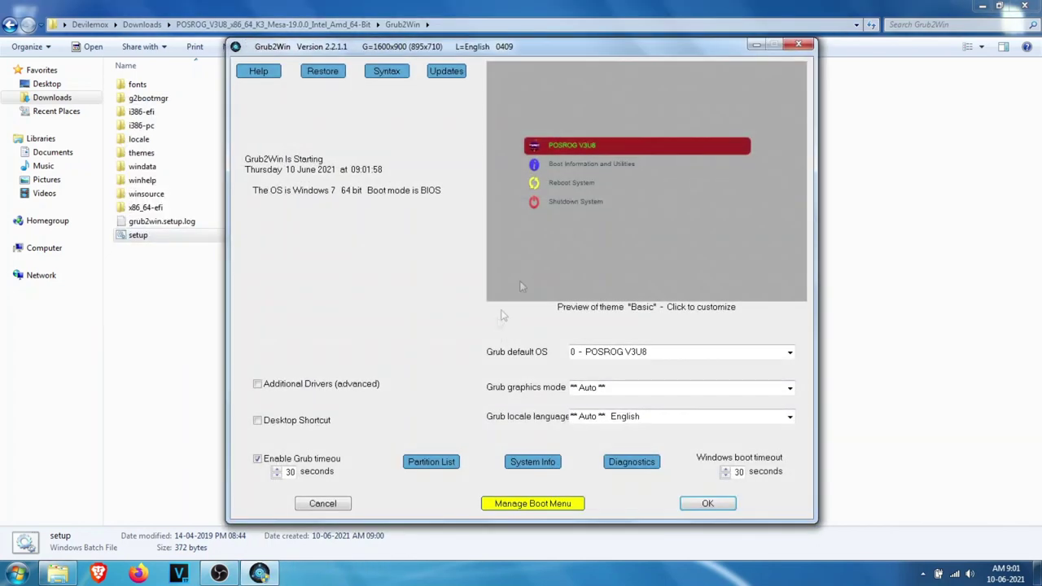
click(703, 503)
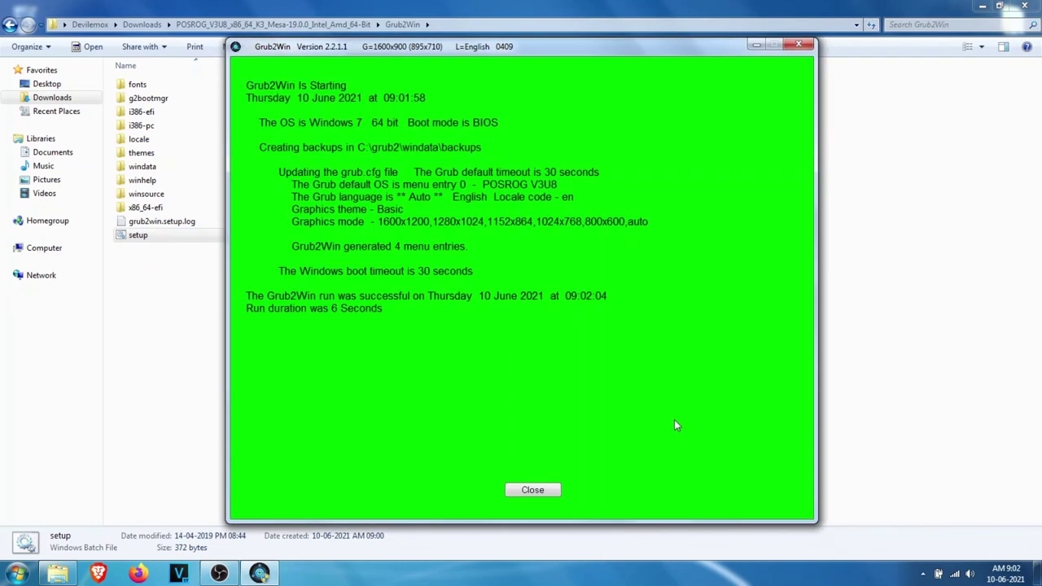
click(529, 490)
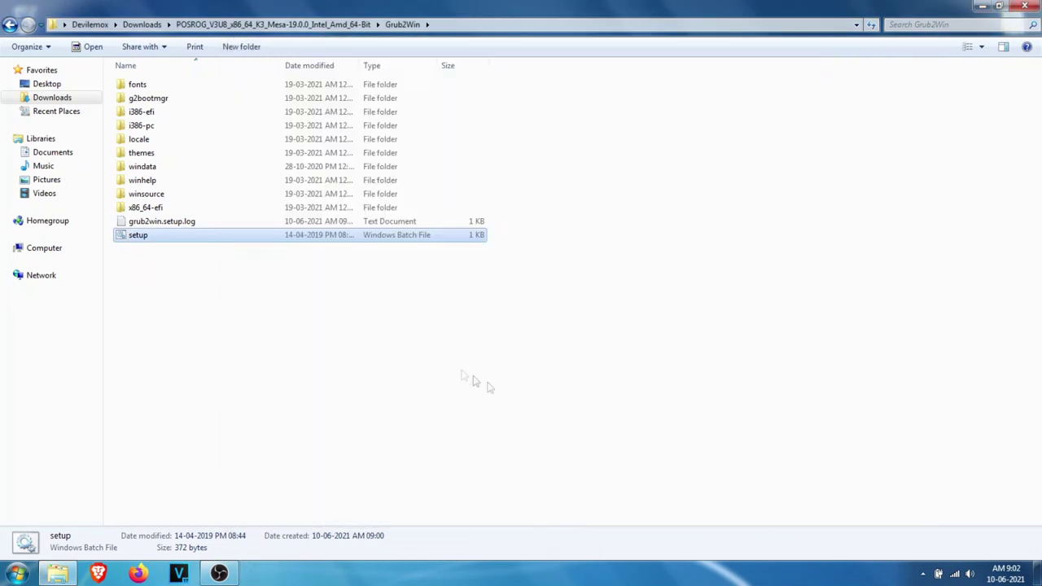
Step: Extract the DiskGenius archive from the Software folder and open its inner folder
click(459, 371)
key(BackSpace)
key(Right)
key(Right)
key(Return)
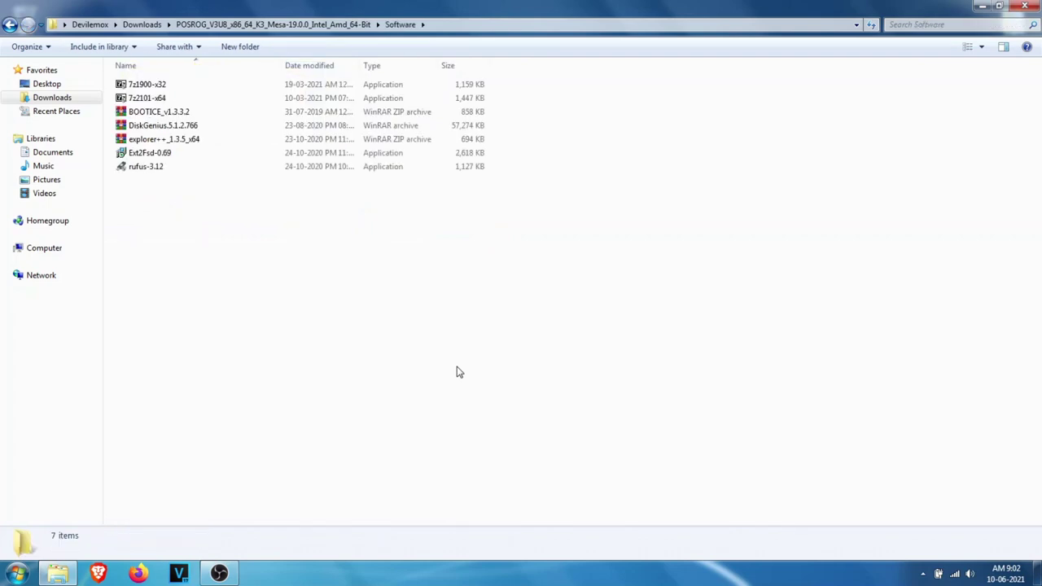
key(Down)
key(Down)
key(Down)
right_click(155, 125)
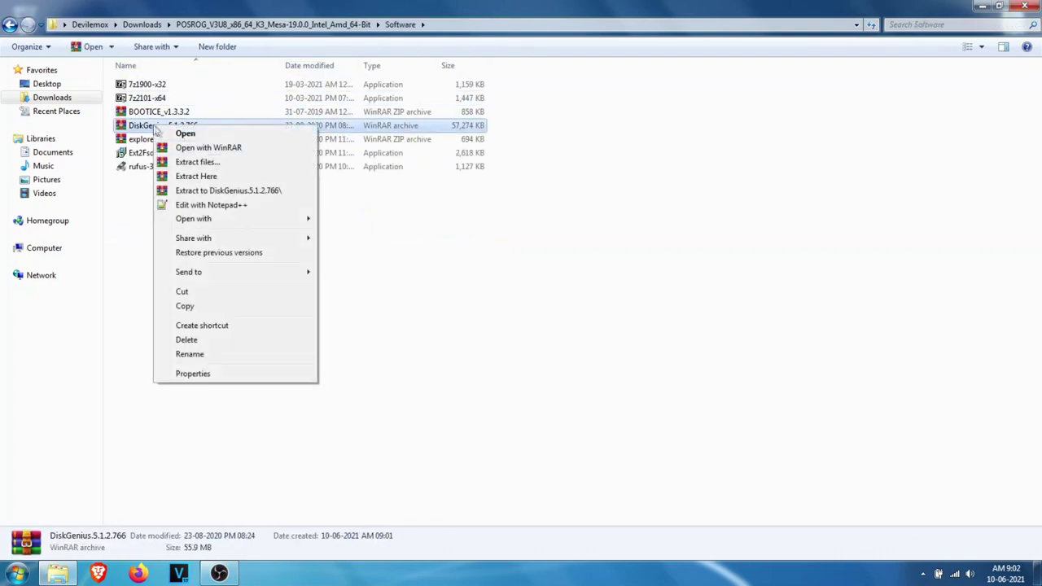
click(207, 195)
double_click(174, 86)
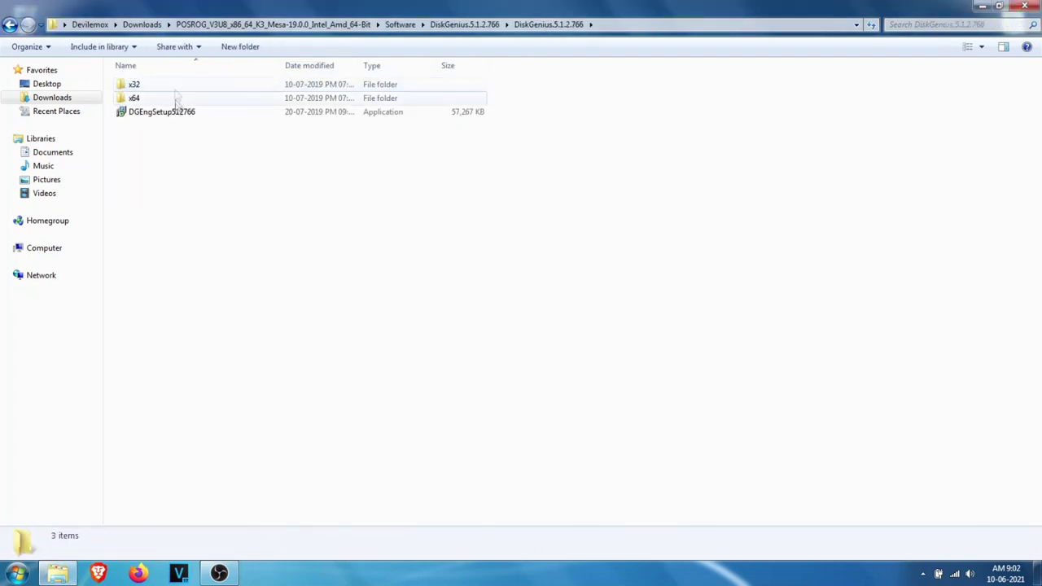
double_click(181, 112)
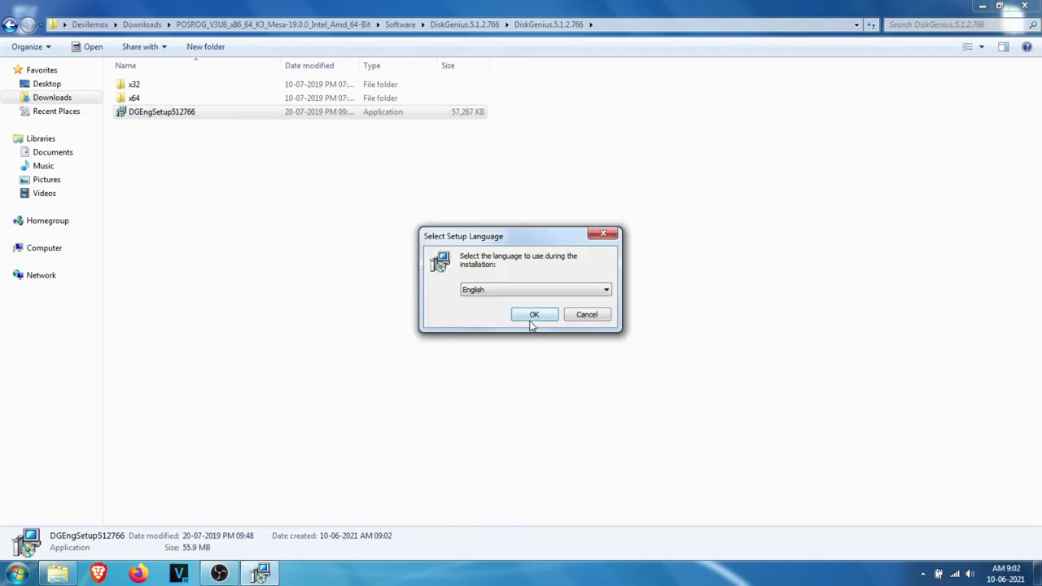
Step: Install DiskGenius in English, accepting the license
click(530, 323)
click(395, 353)
click(587, 390)
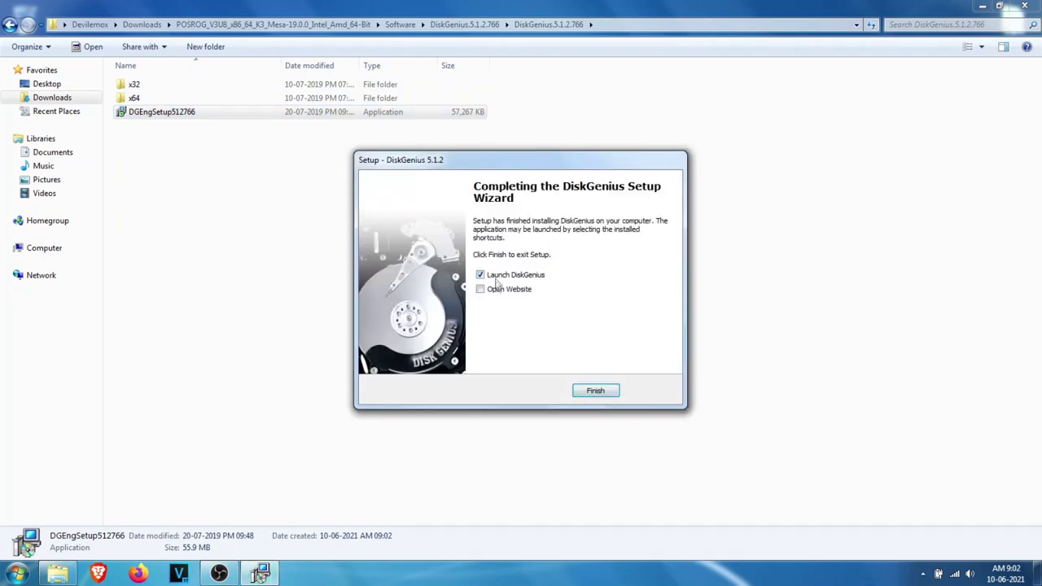
click(595, 390)
Step: Copy msimg32.dll and Options from the x64 folder
double_click(163, 99)
drag(156, 112, 158, 86)
right_click(159, 92)
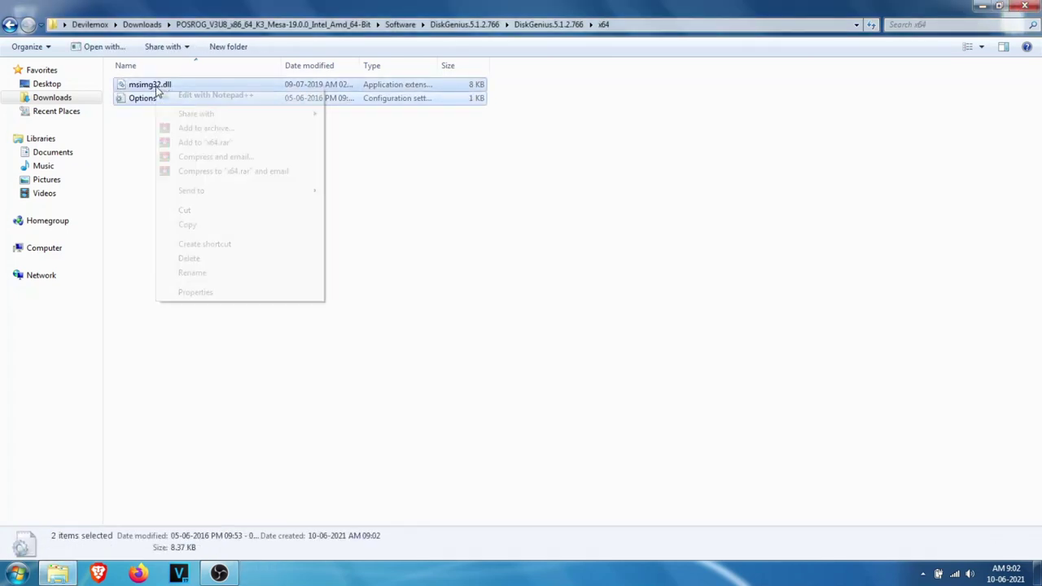
click(195, 225)
Step: Paste both files into DiskGenius's install folder, replacing the existing copies
click(985, 6)
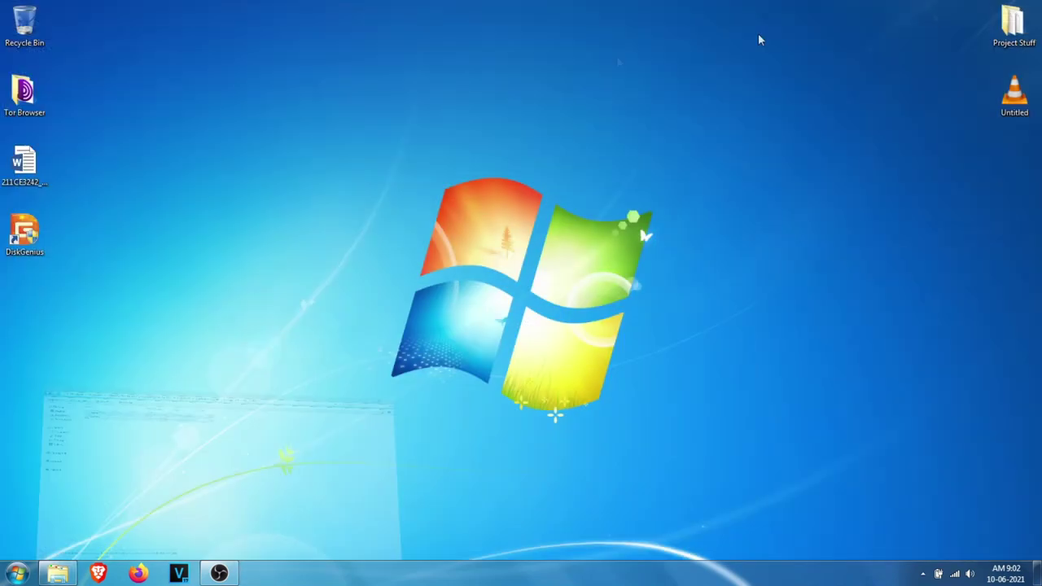
right_click(31, 238)
click(77, 271)
right_click(682, 358)
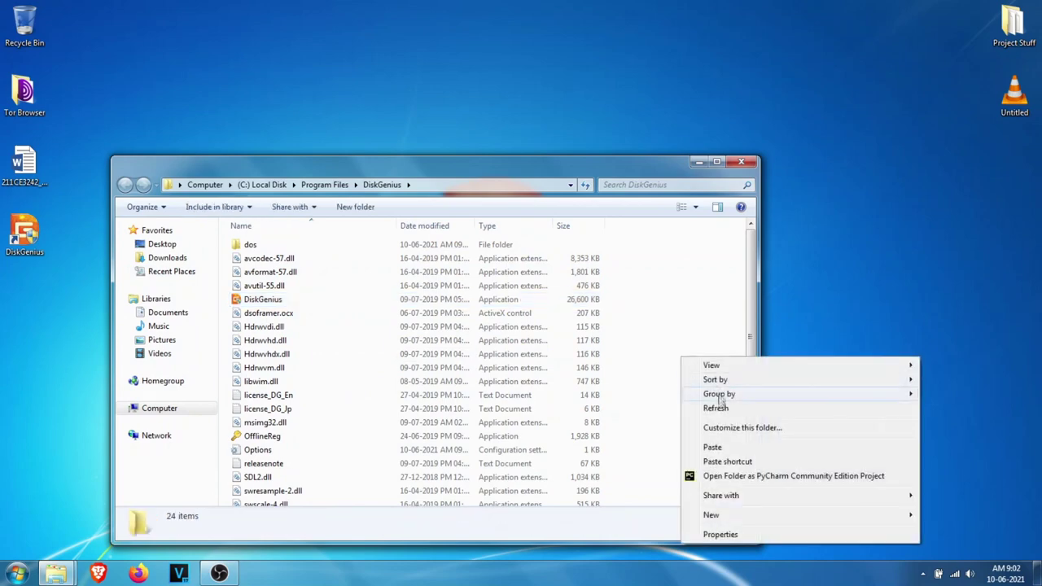
click(712, 447)
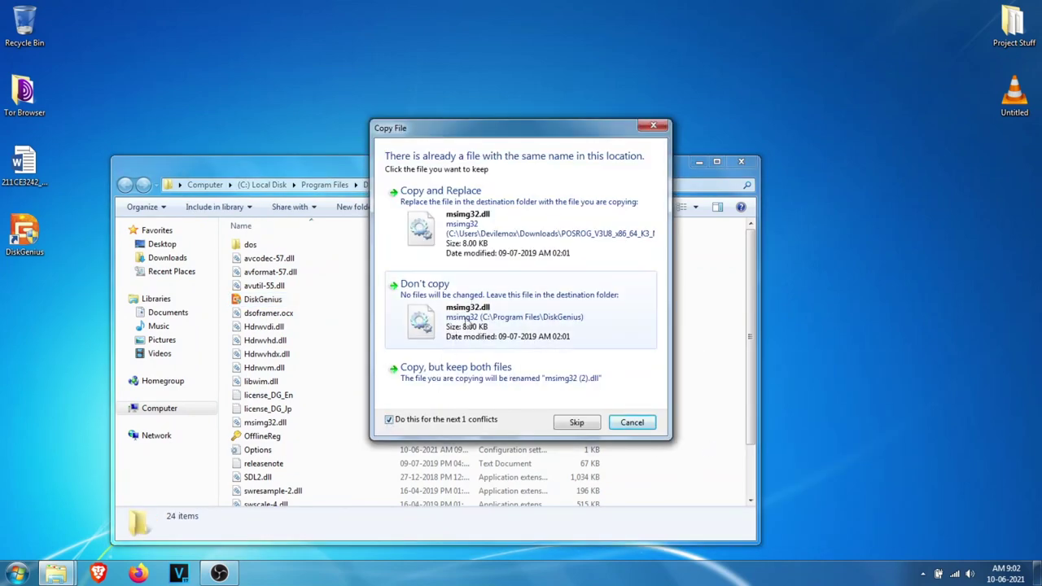
click(462, 246)
click(504, 328)
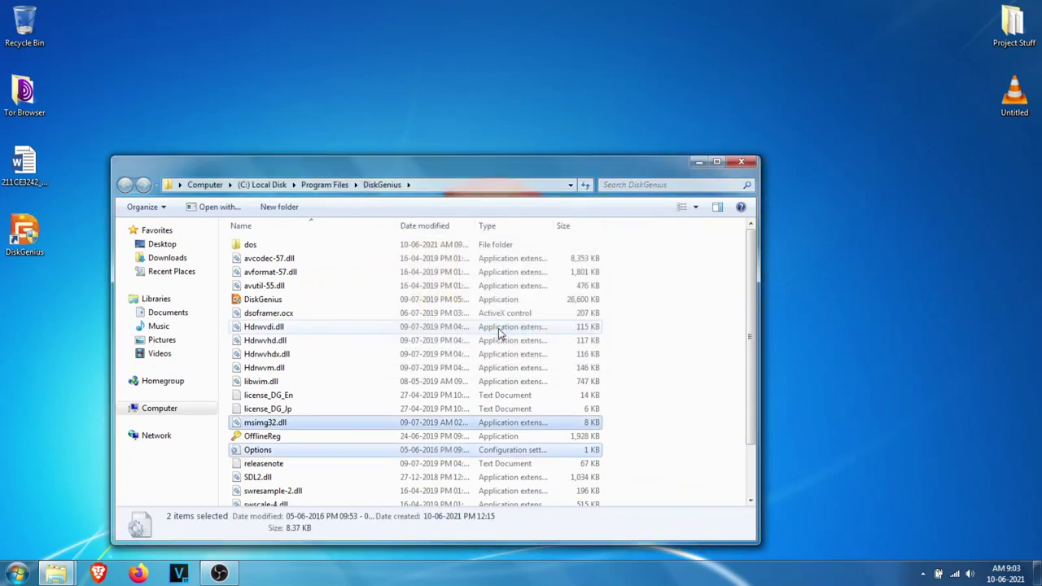
click(741, 162)
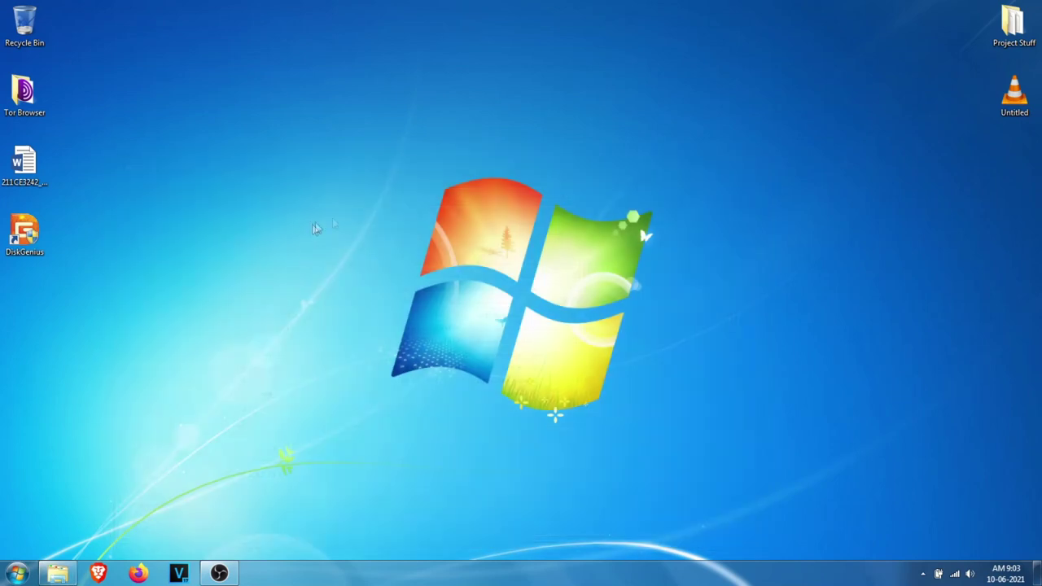
right_click(27, 233)
Step: Open Disk Management in Computer Management
click(64, 241)
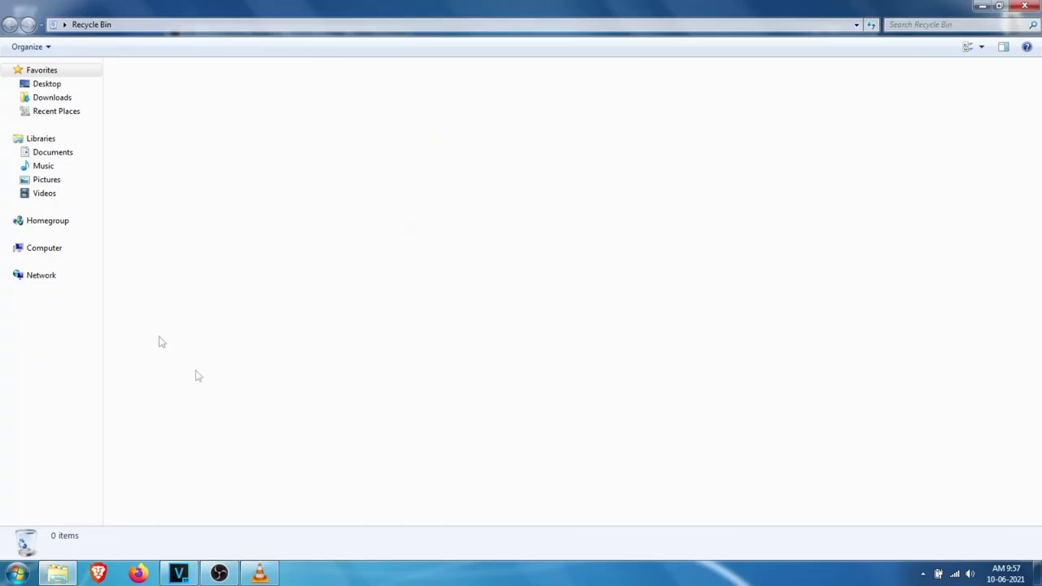
right_click(49, 248)
click(81, 275)
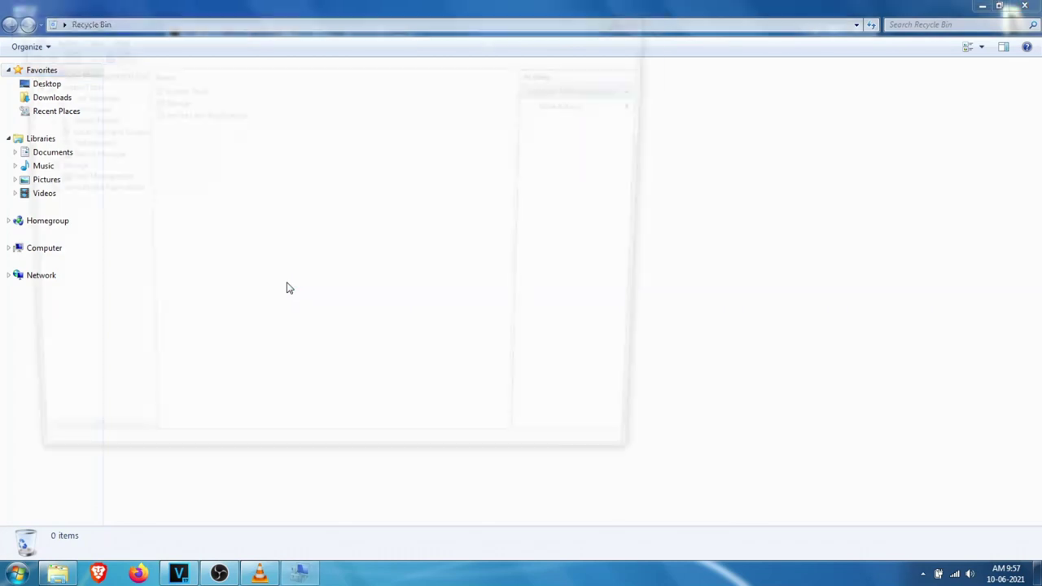
double_click(159, 97)
double_click(352, 25)
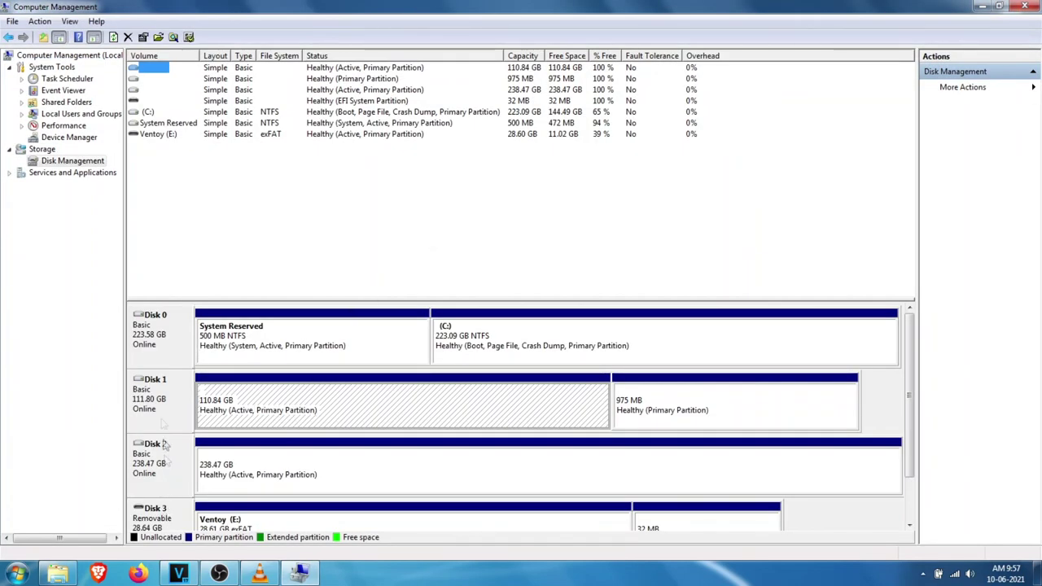
Step: Start Shrink Volume on the C: partition
right_click(157, 353)
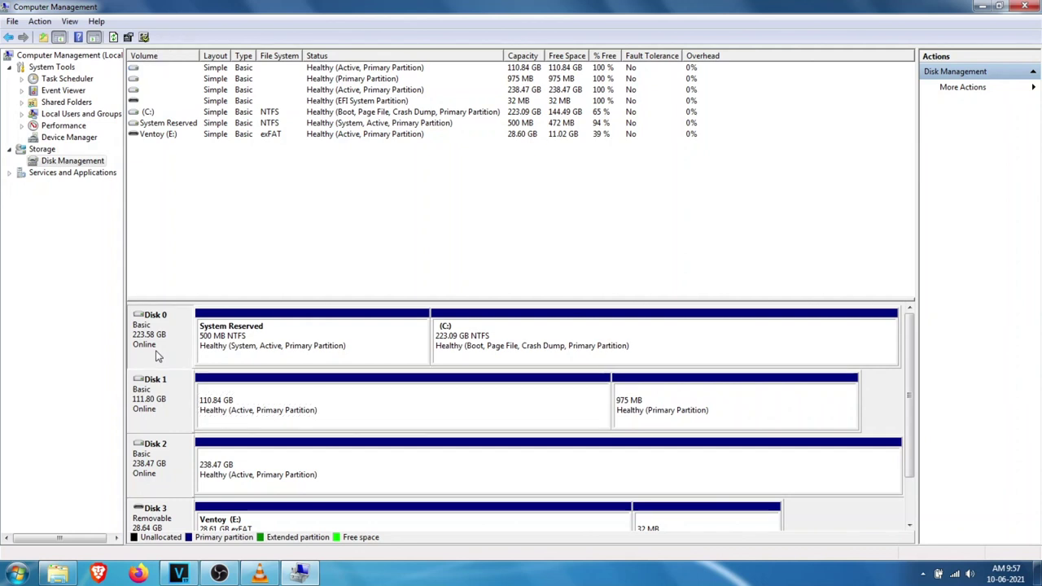
click(213, 340)
right_click(464, 345)
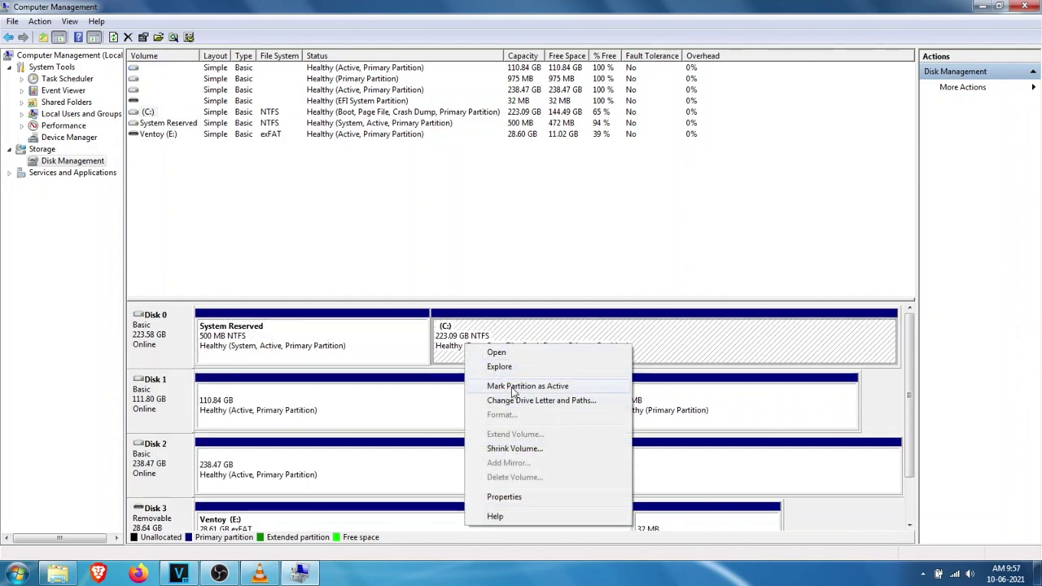
click(524, 450)
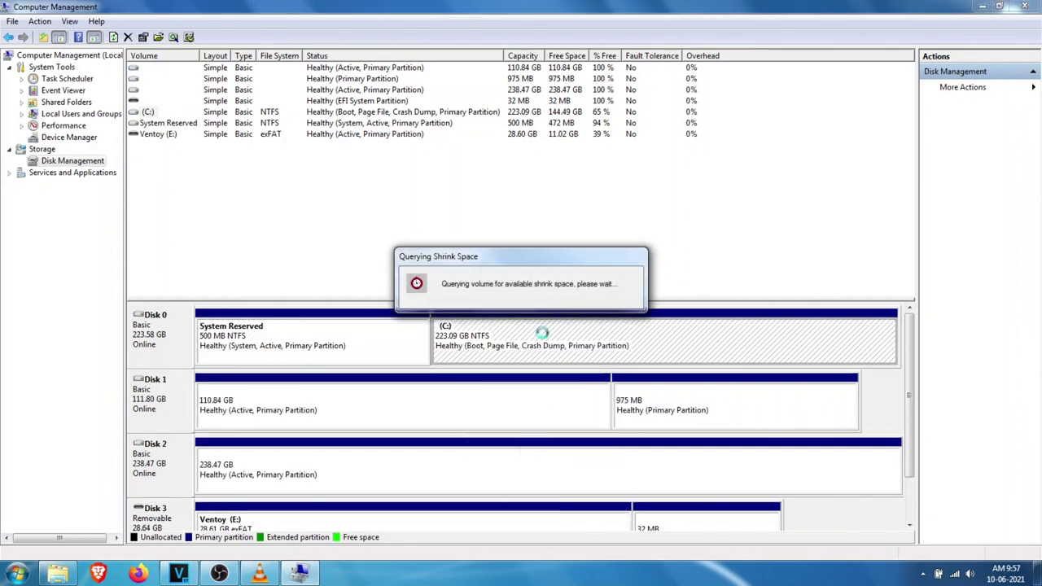
Step: Compute 20 × 1024 = 20480 MB in Calculator
key(super)
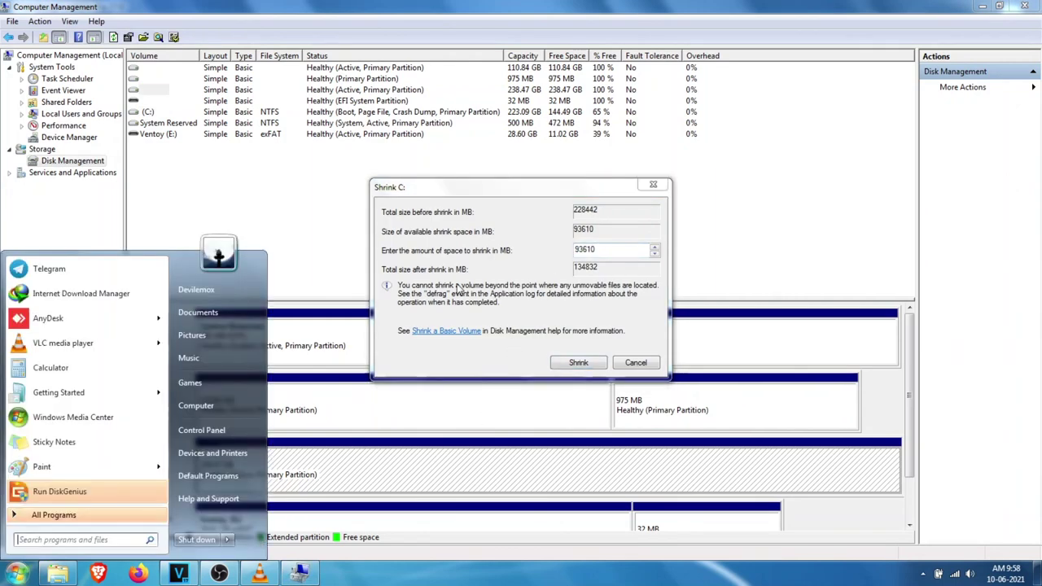
text(calc)
key(Return)
text(20)
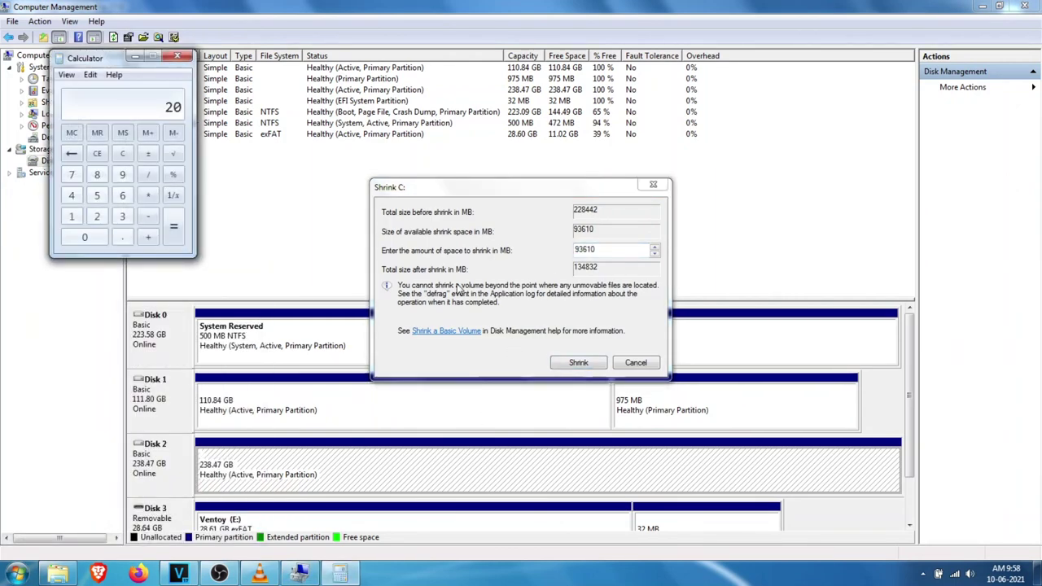
click(148, 196)
click(71, 215)
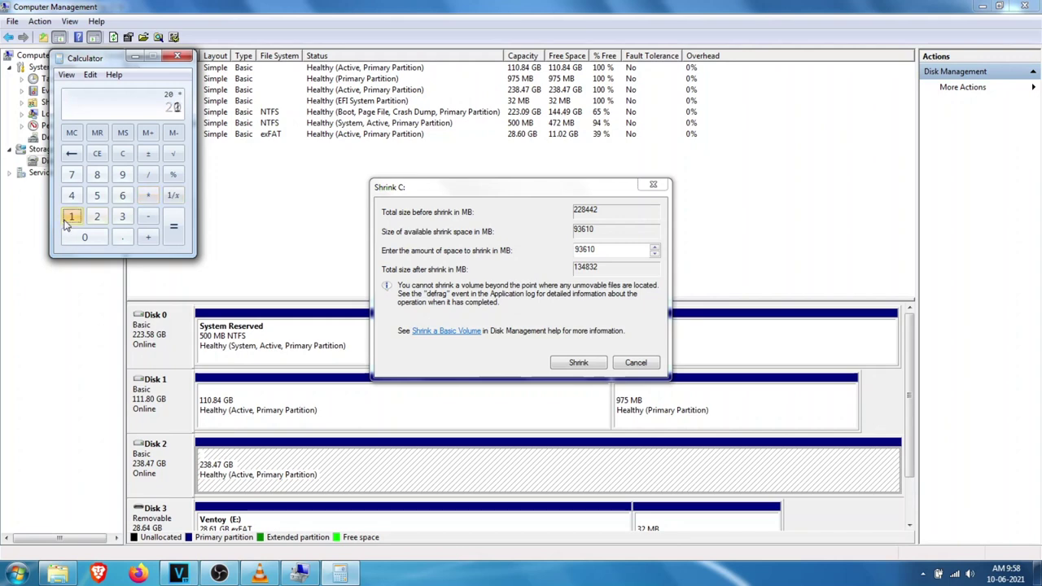
click(84, 237)
click(97, 215)
click(70, 195)
click(173, 228)
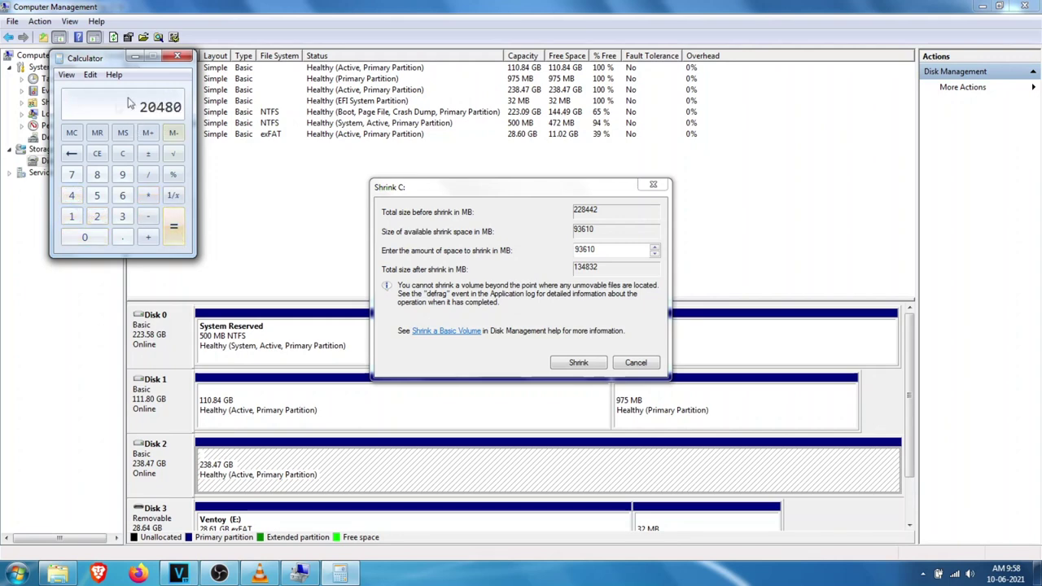
Step: Shrink C: by 20480 MB, leaving 20 GB unallocated on Disk 0
click(407, 187)
key(alt+Tab)
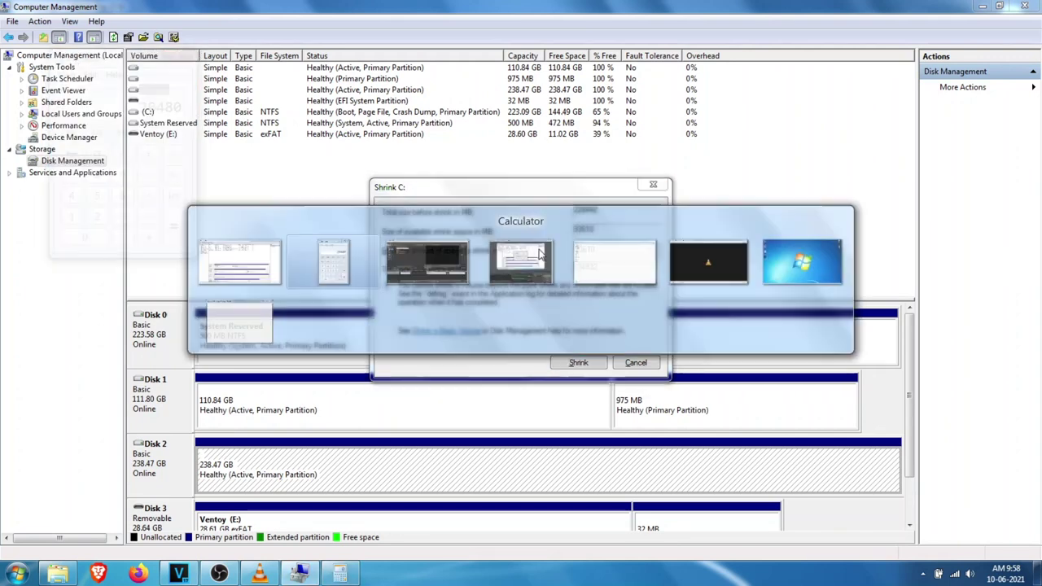
key(alt+Tab)
text(20)
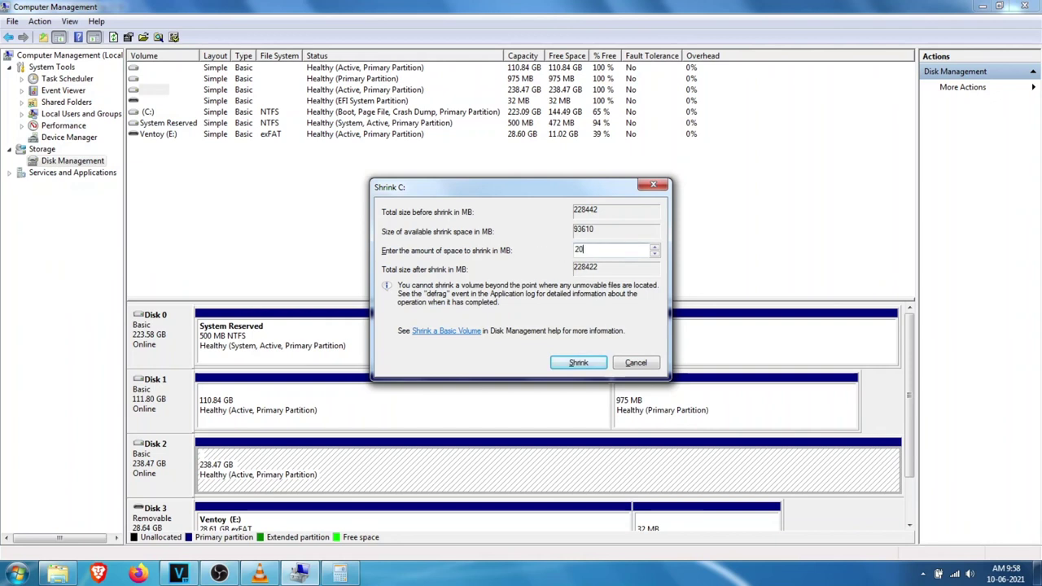
click(576, 363)
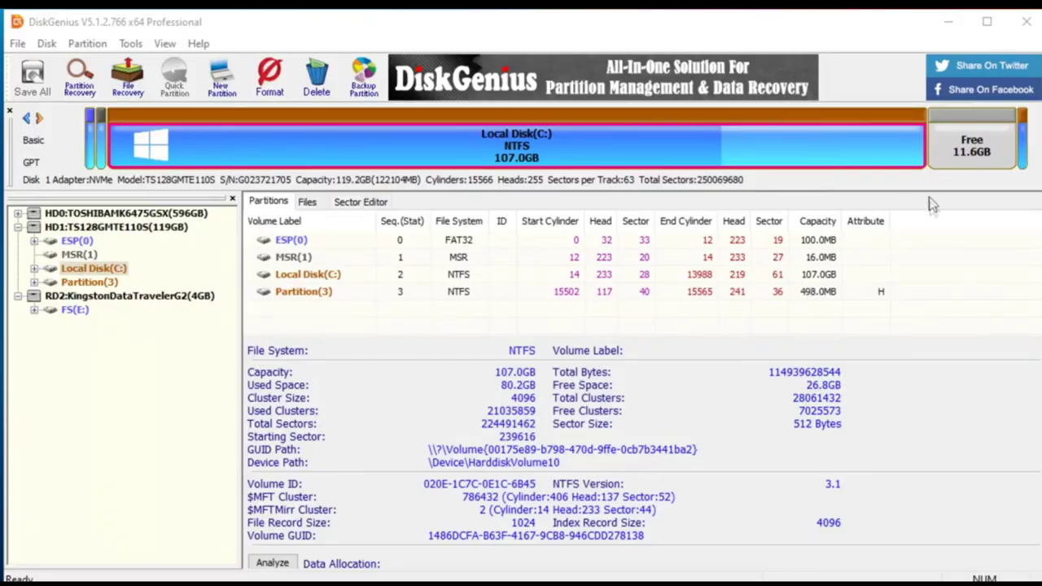
Step: Create an Ext4 partition labelled posrog in the 11.6 GB free space
click(966, 155)
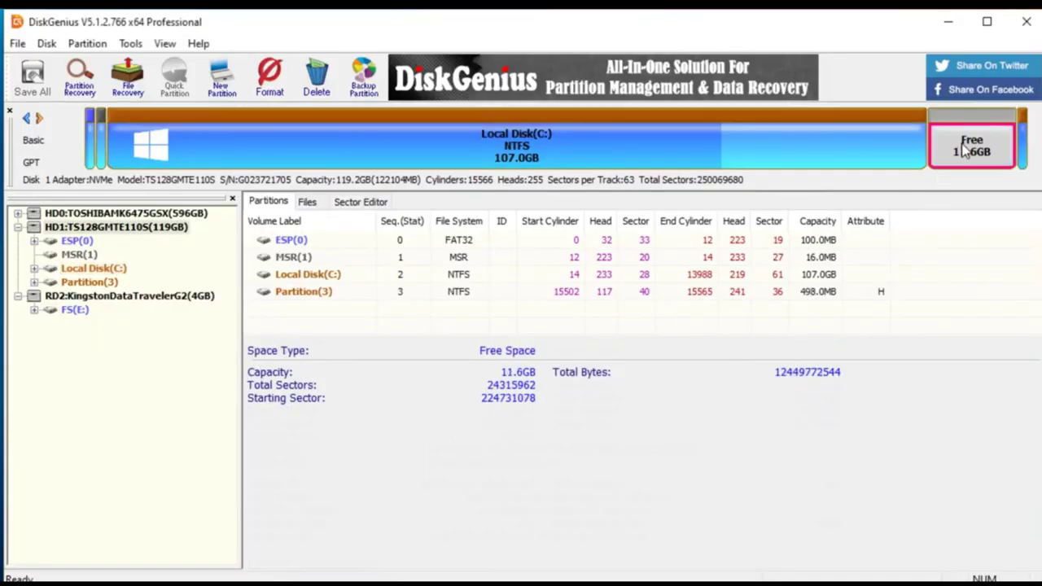
right_click(970, 148)
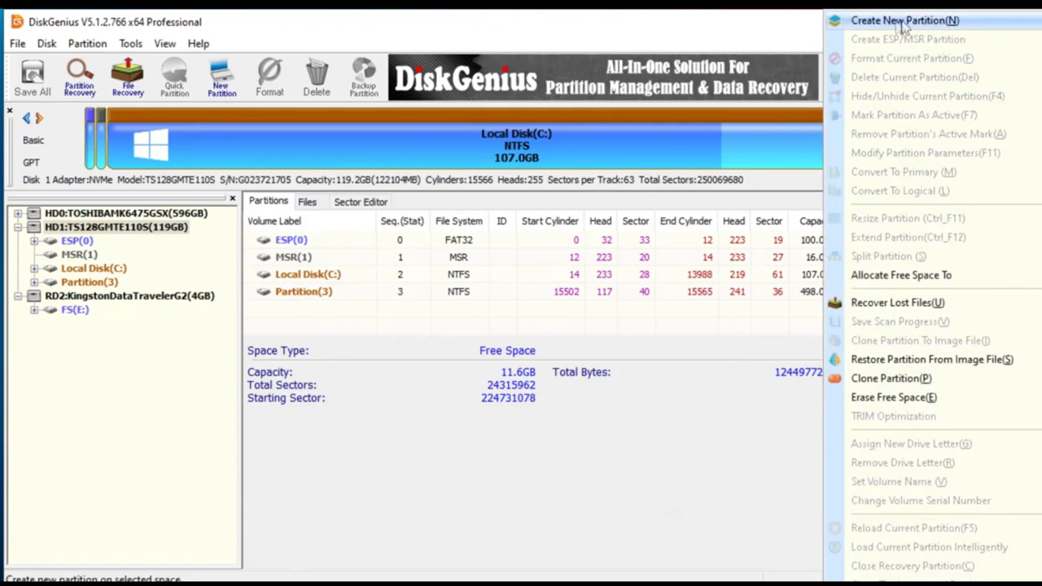
click(905, 20)
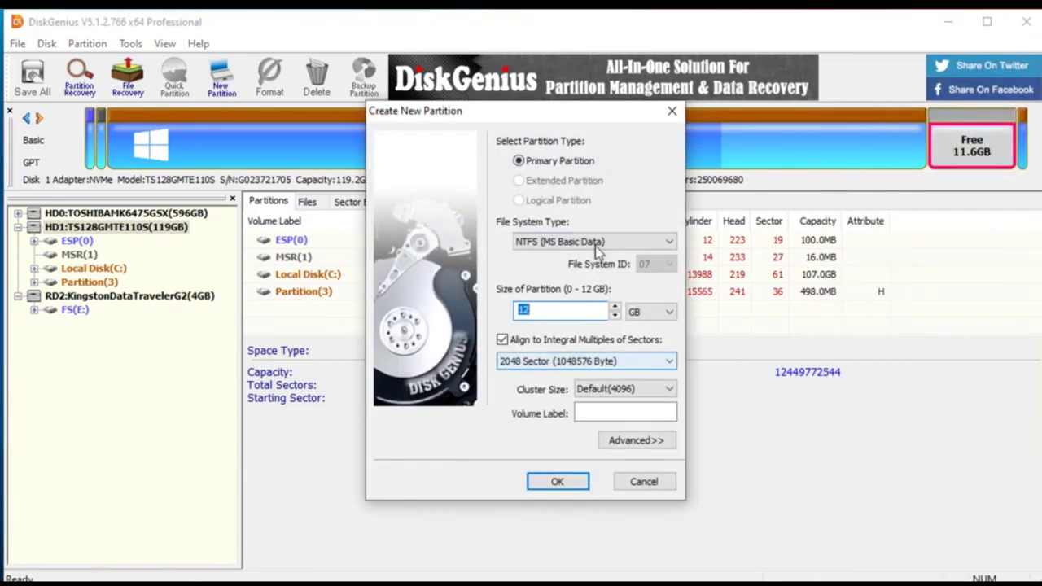
click(560, 244)
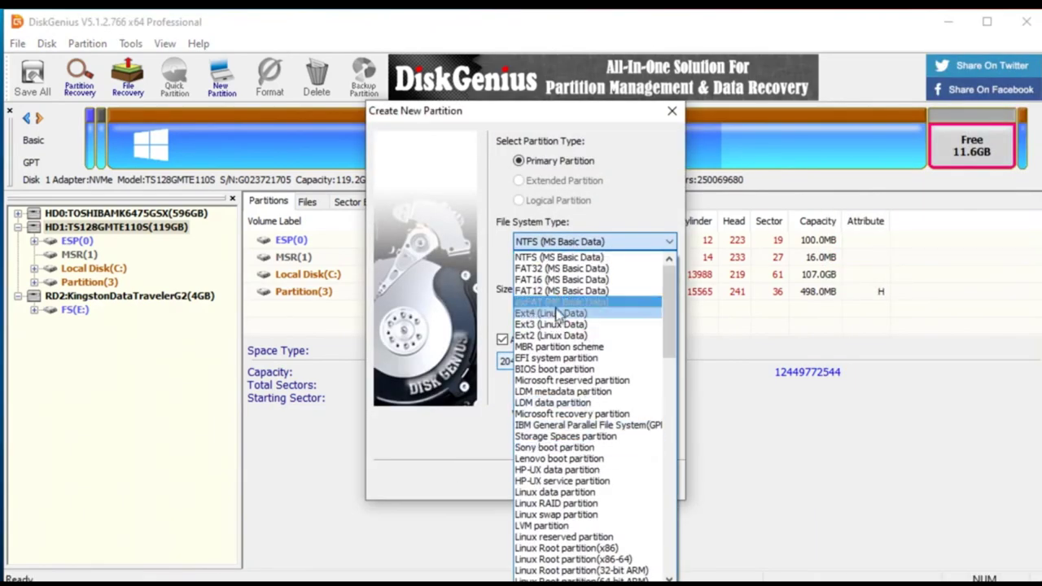
click(550, 313)
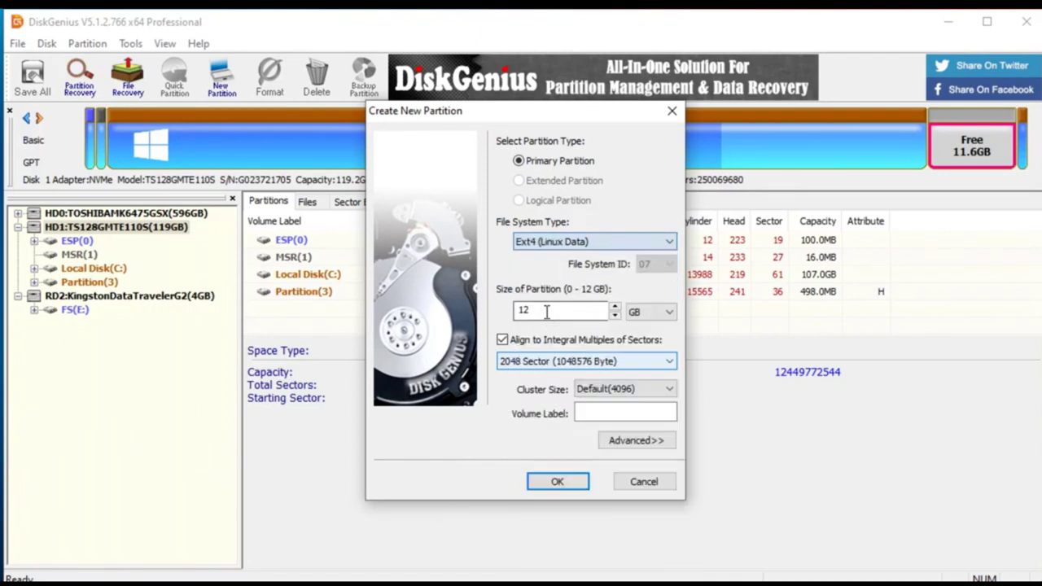
click(615, 413)
text(posrog)
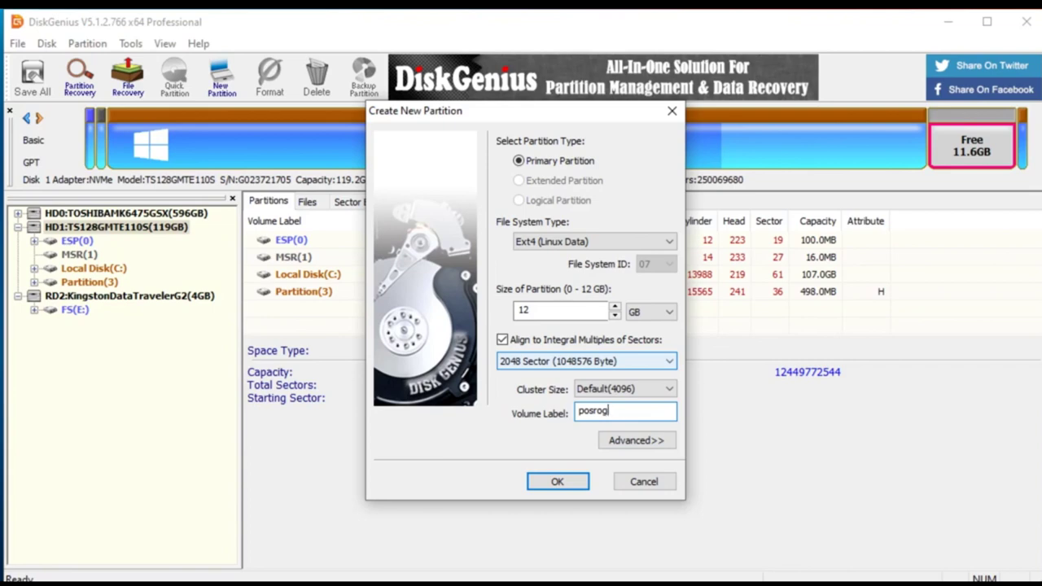
key(ctrl+a)
click(559, 482)
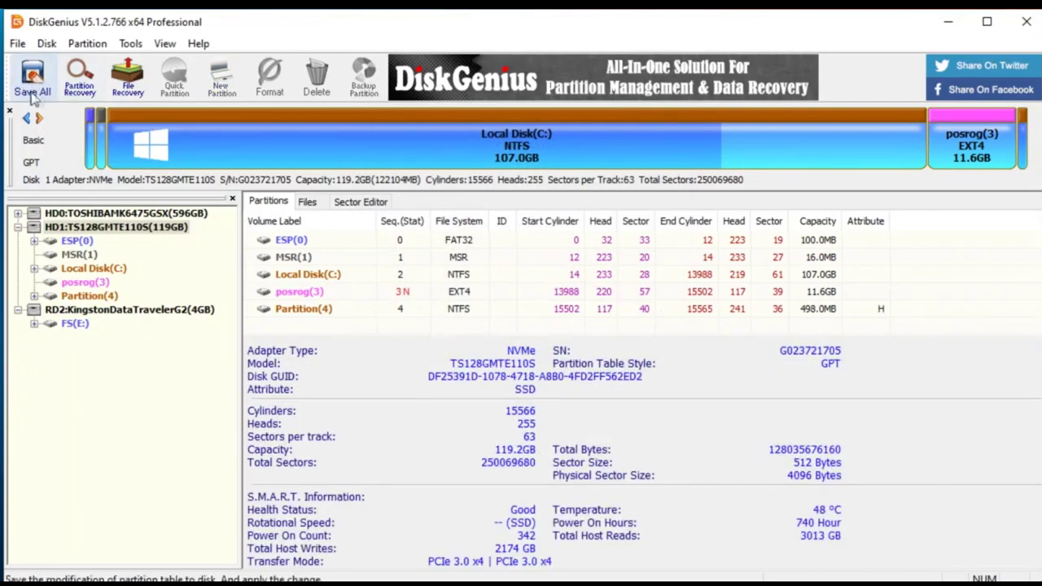
Step: Save all partition changes and format the new posrog(3) partition
click(33, 77)
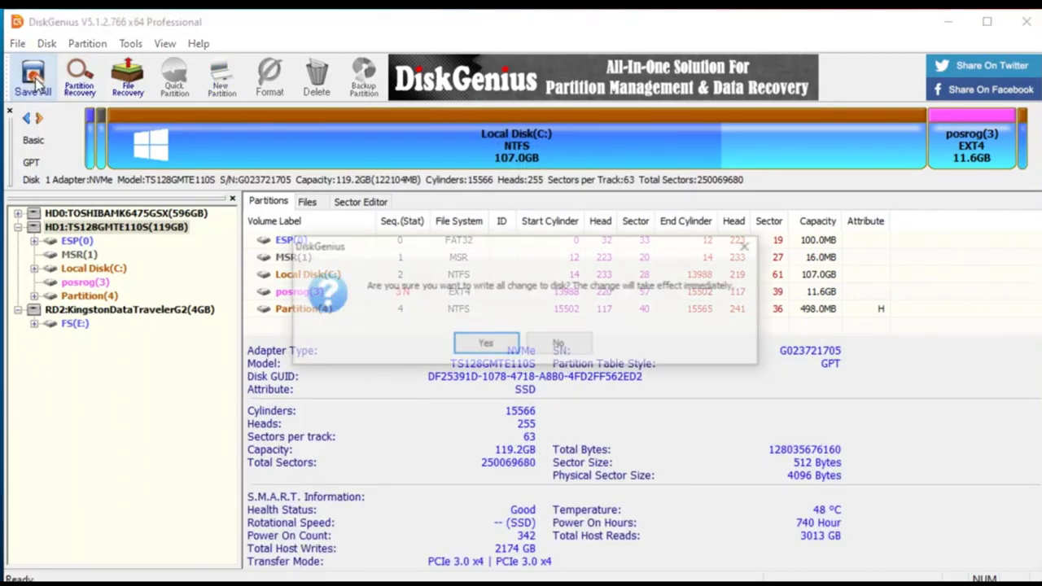
click(489, 345)
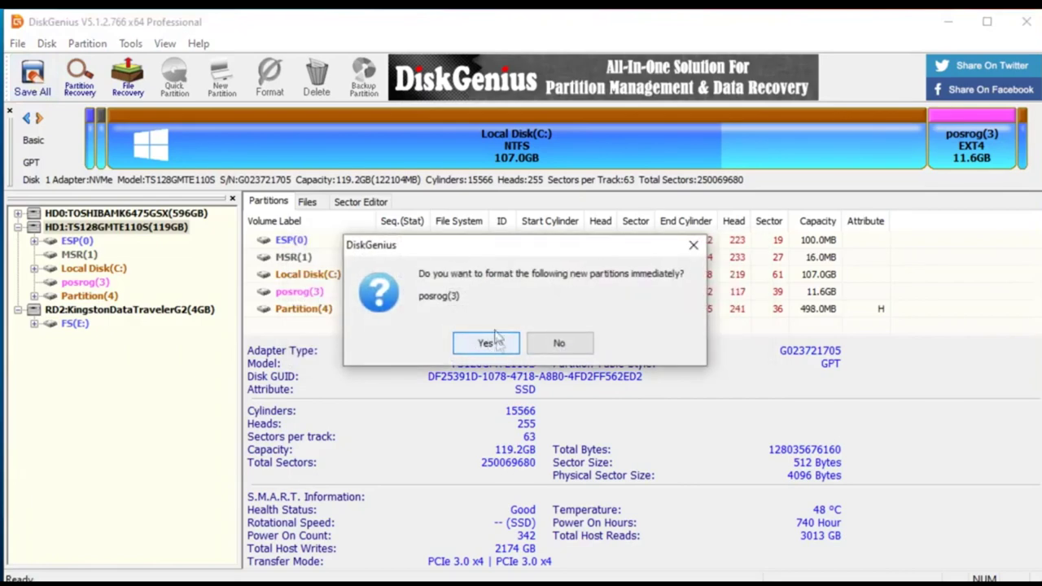
click(489, 345)
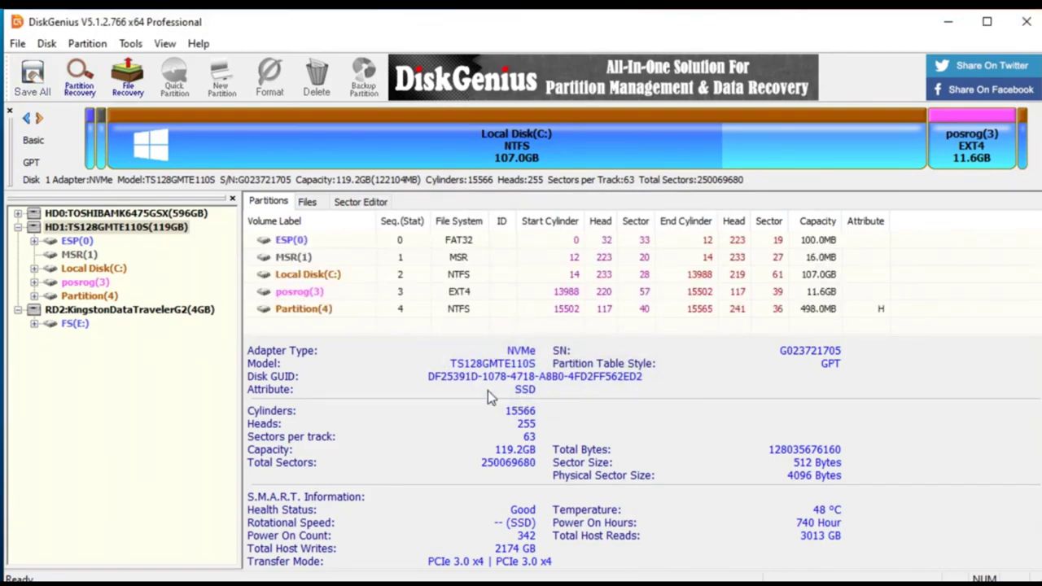
Step: Check step 4 of the install notes about the data folder, then minimize them
key(alt+Tab)
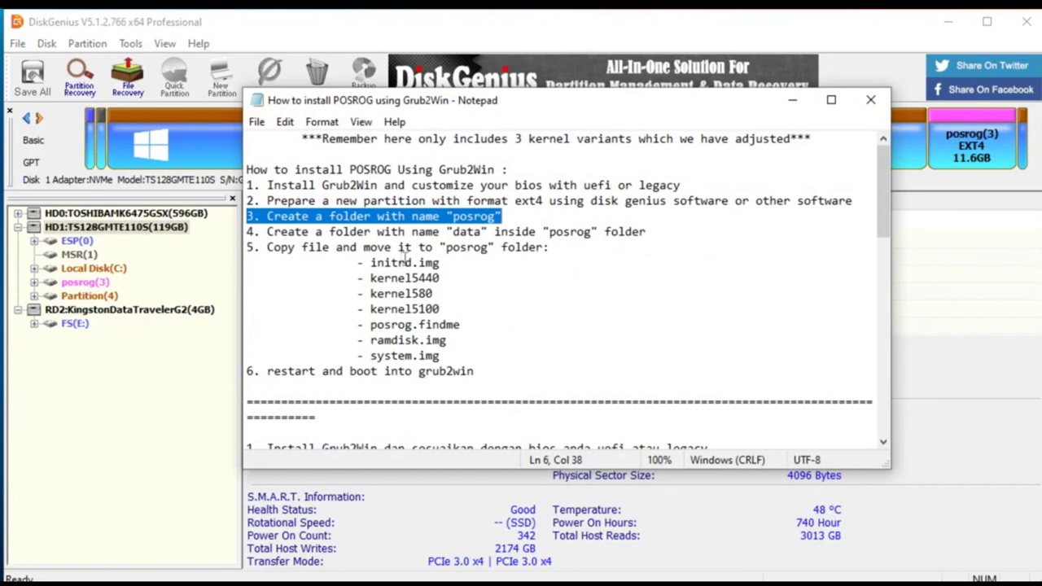
click(247, 232)
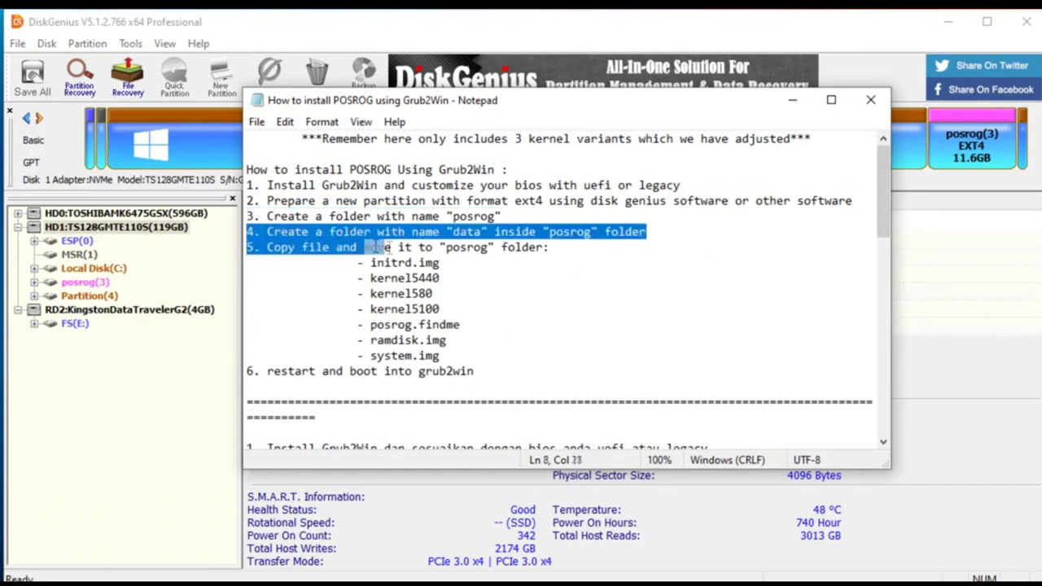
mouse_move(379, 247)
mouse_down()
mouse_move(642, 249)
mouse_move(664, 234)
mouse_up()
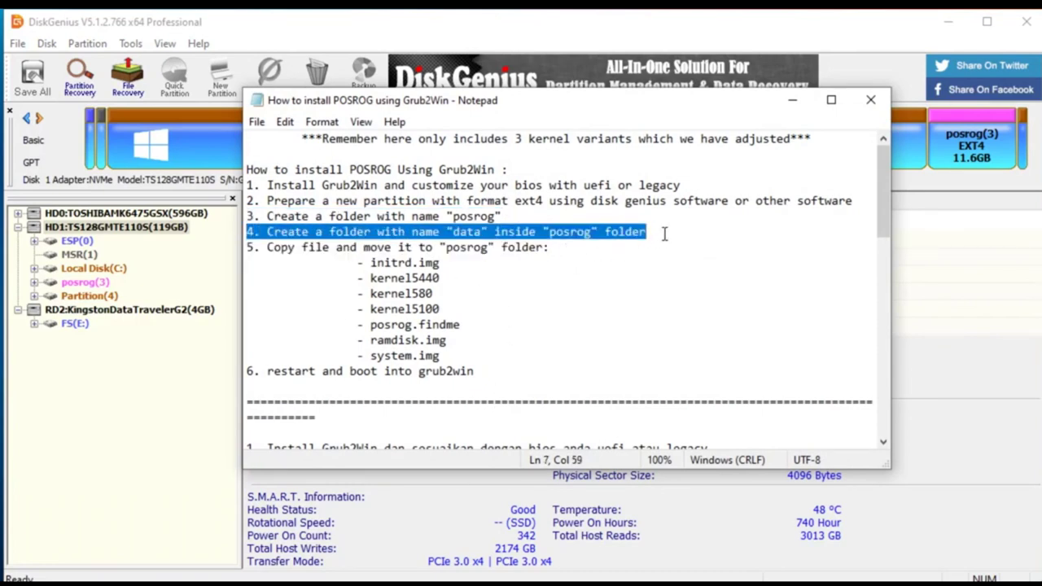
click(791, 104)
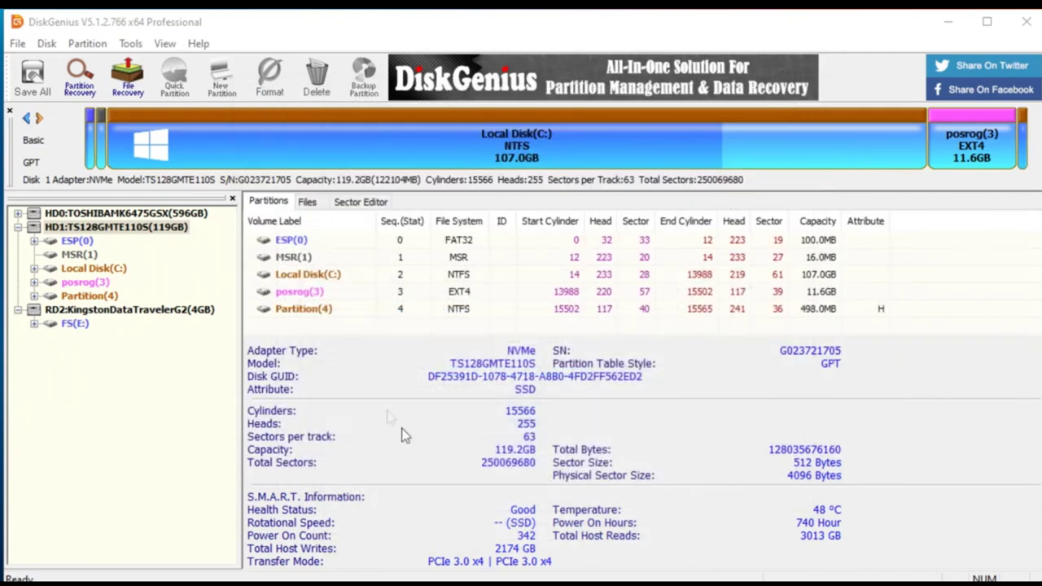
Step: Create a posrog folder at the root of the posrog(3) partition
click(300, 293)
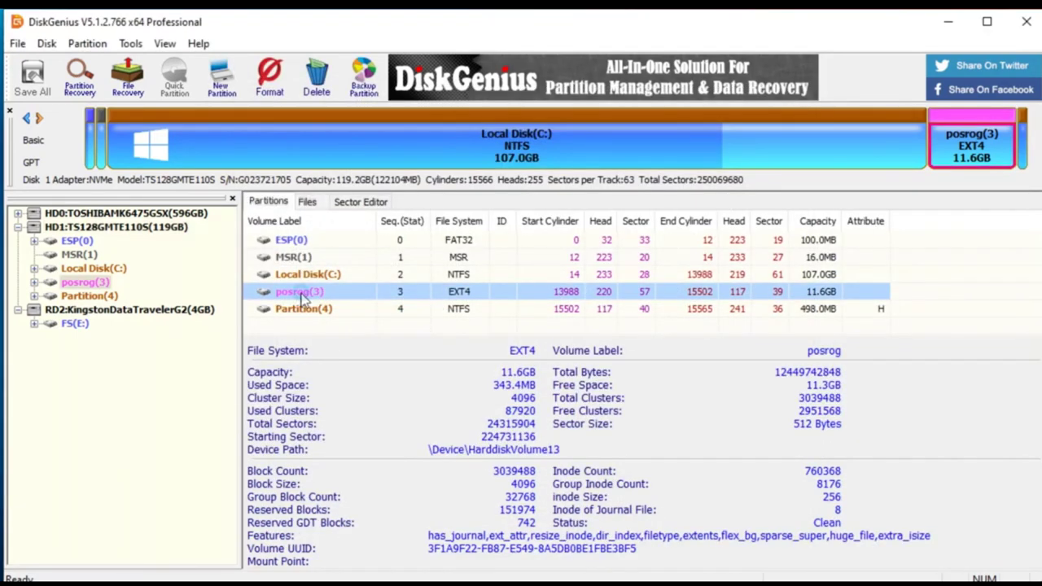
double_click(303, 298)
right_click(314, 282)
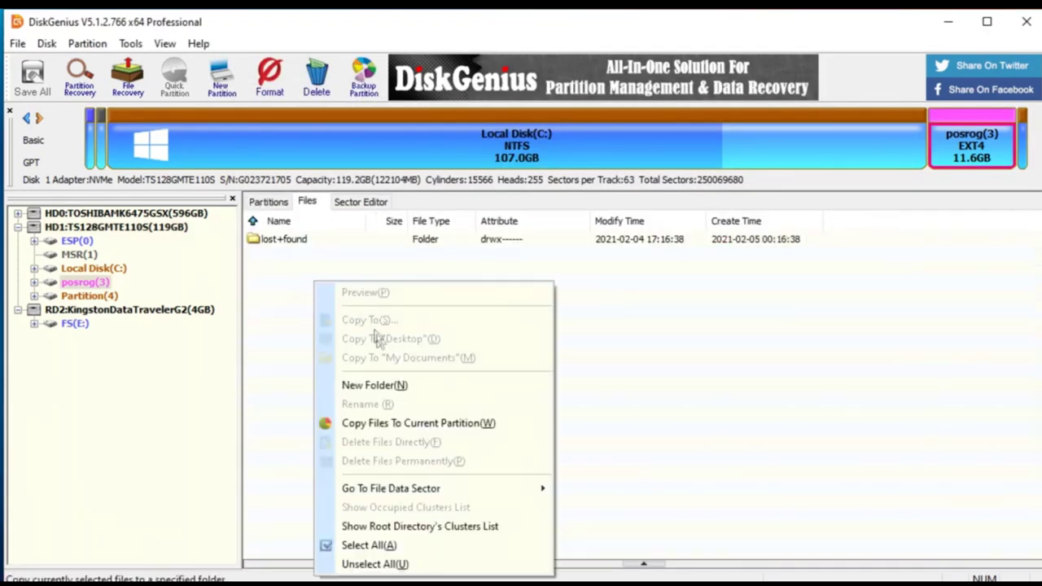
click(386, 386)
text(posrog)
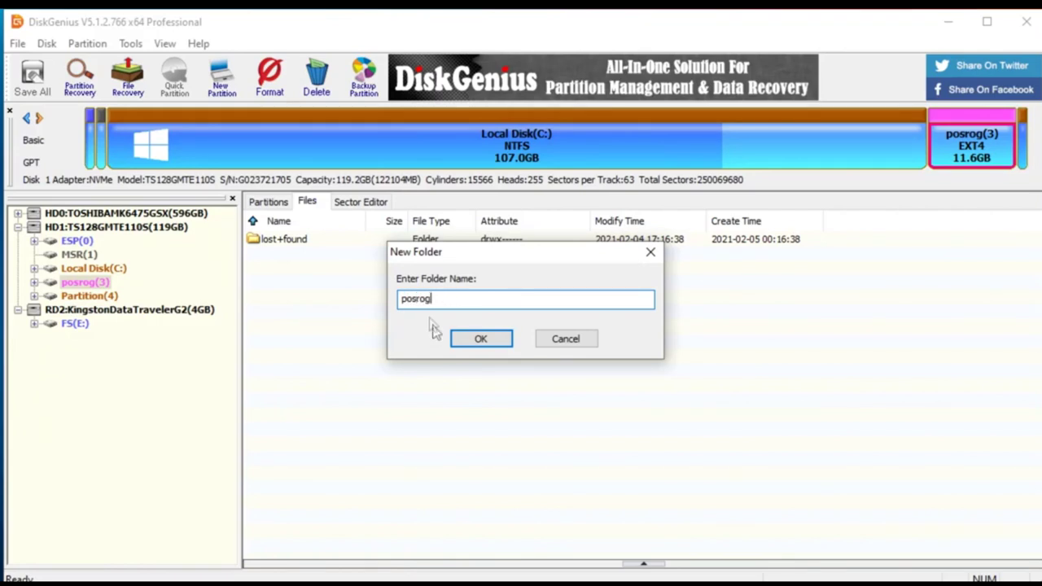
click(462, 346)
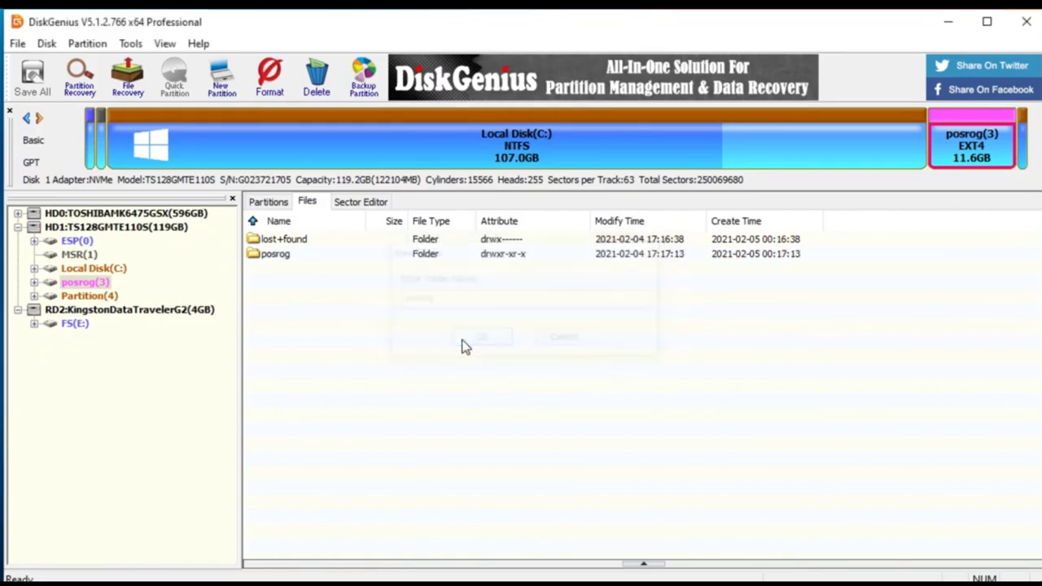
Step: Re-read step 4 of the install notes about the data folder
click(286, 262)
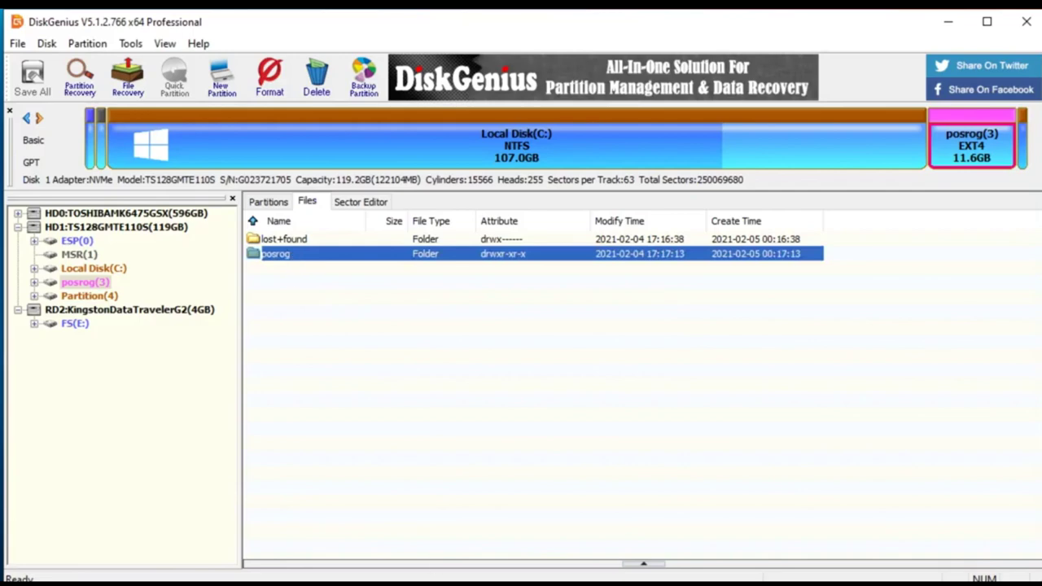
key(alt+Tab)
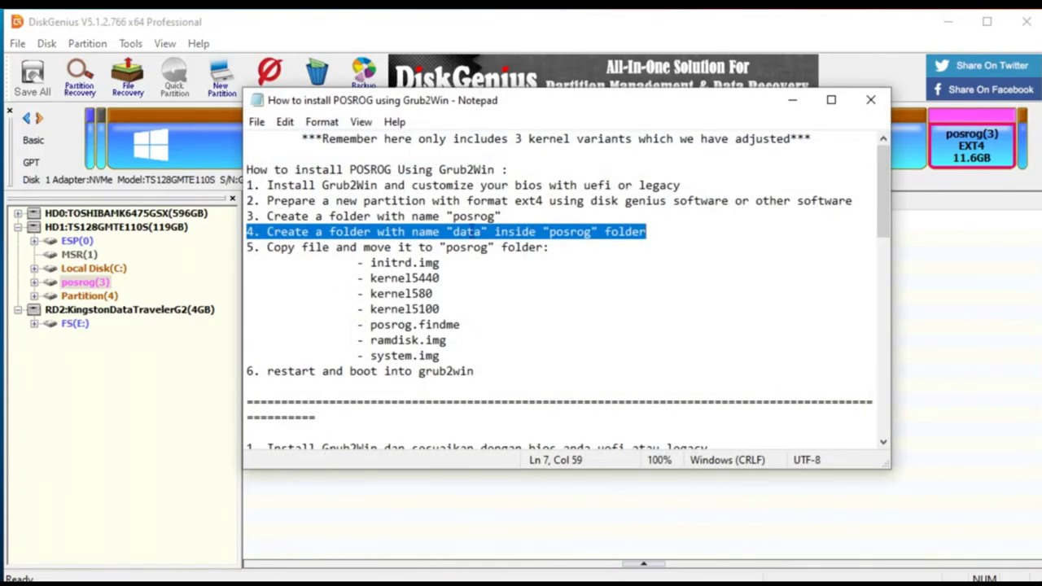
click(467, 231)
drag(249, 231, 603, 231)
click(788, 102)
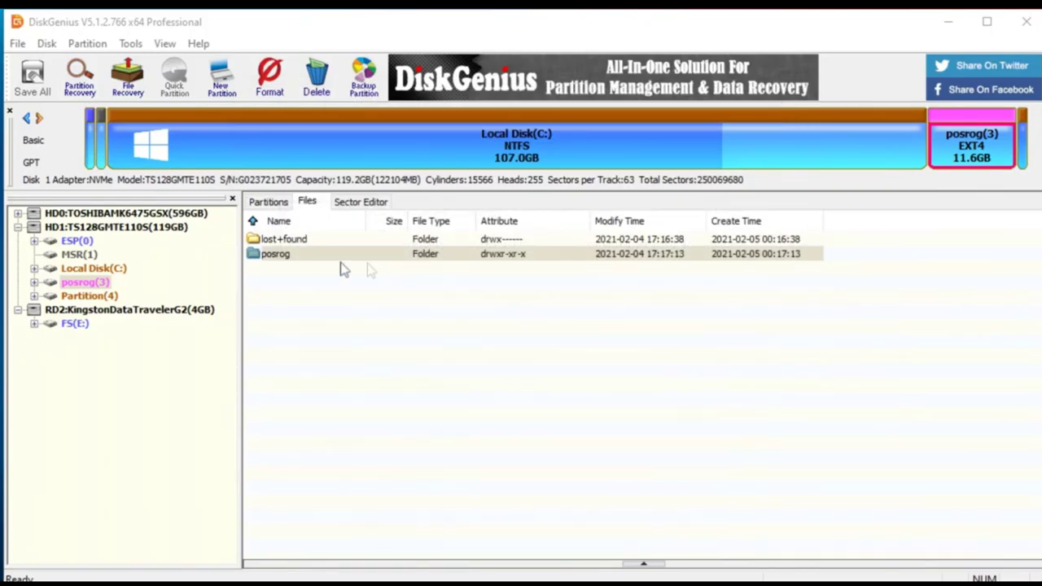
Step: Create a data folder inside the posrog folder
double_click(275, 254)
right_click(309, 285)
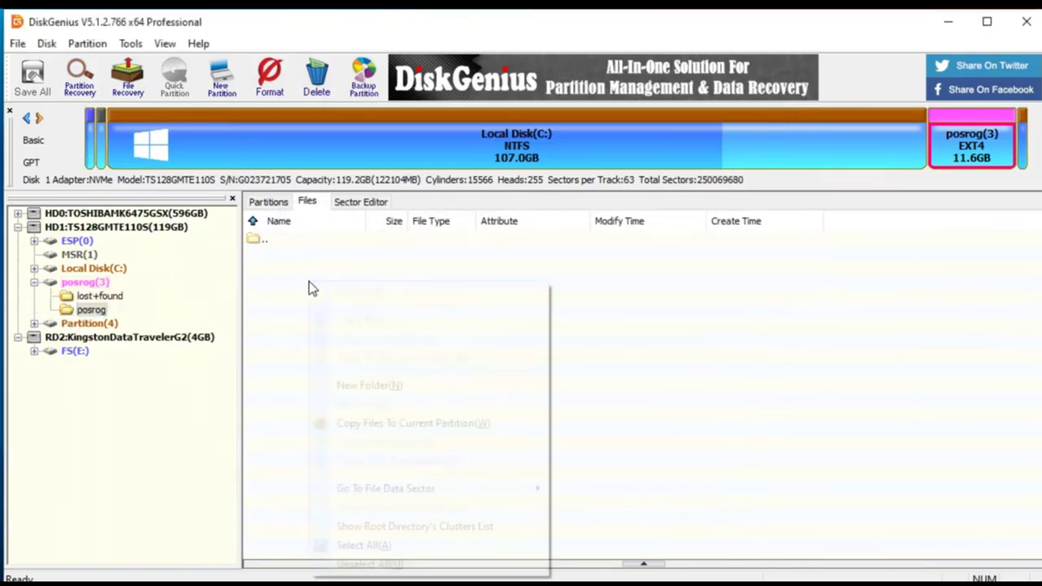
click(386, 383)
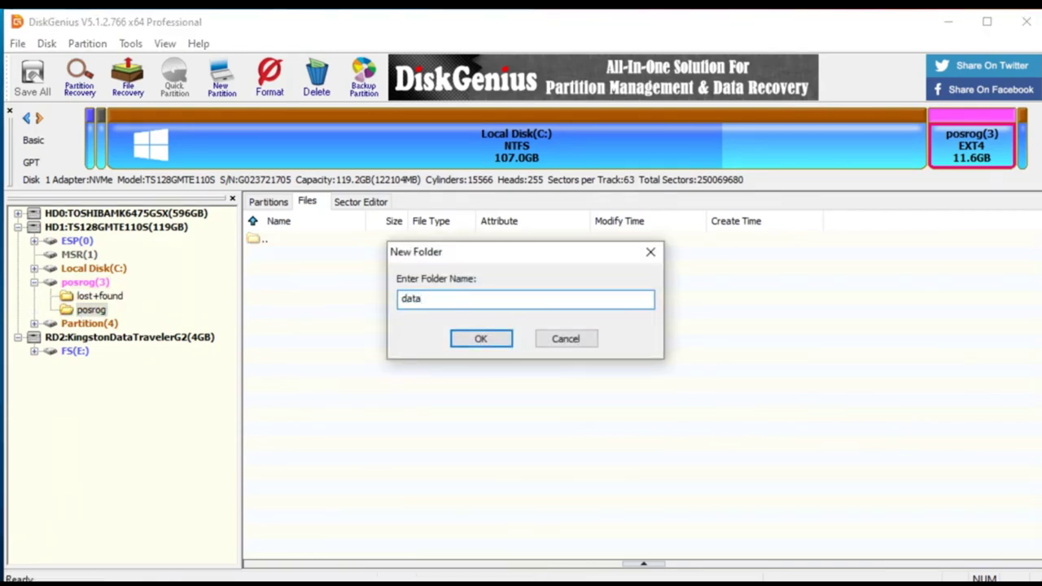
click(475, 343)
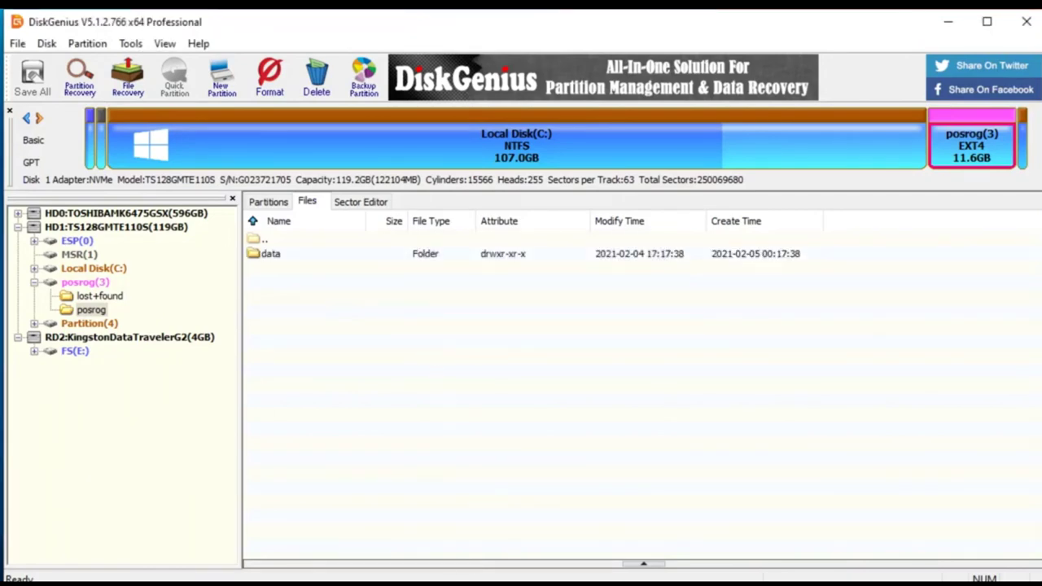
key(alt+Tab)
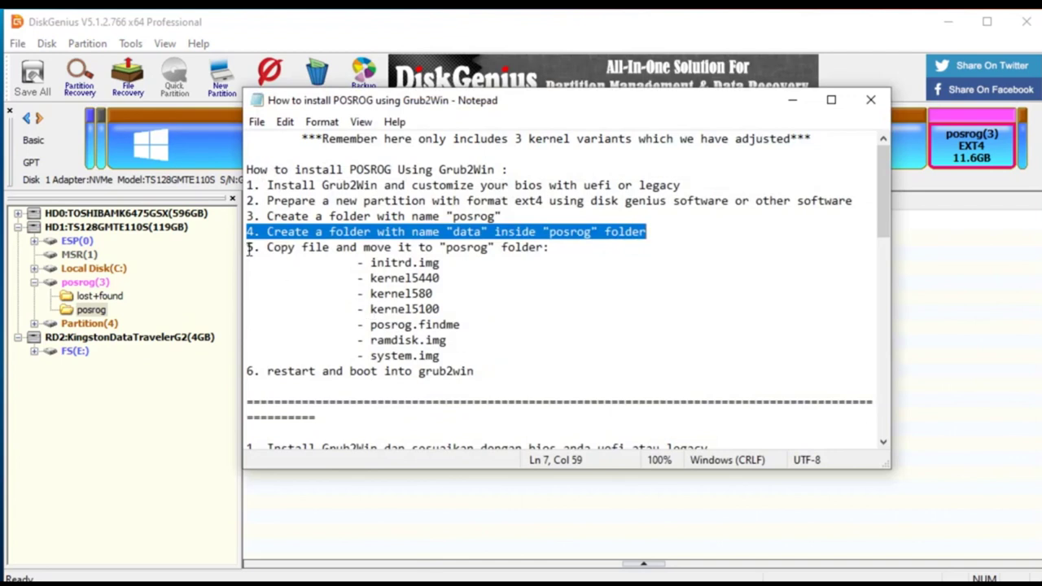
Step: Review step 5 of the notes listing the files to copy
drag(249, 251, 573, 253)
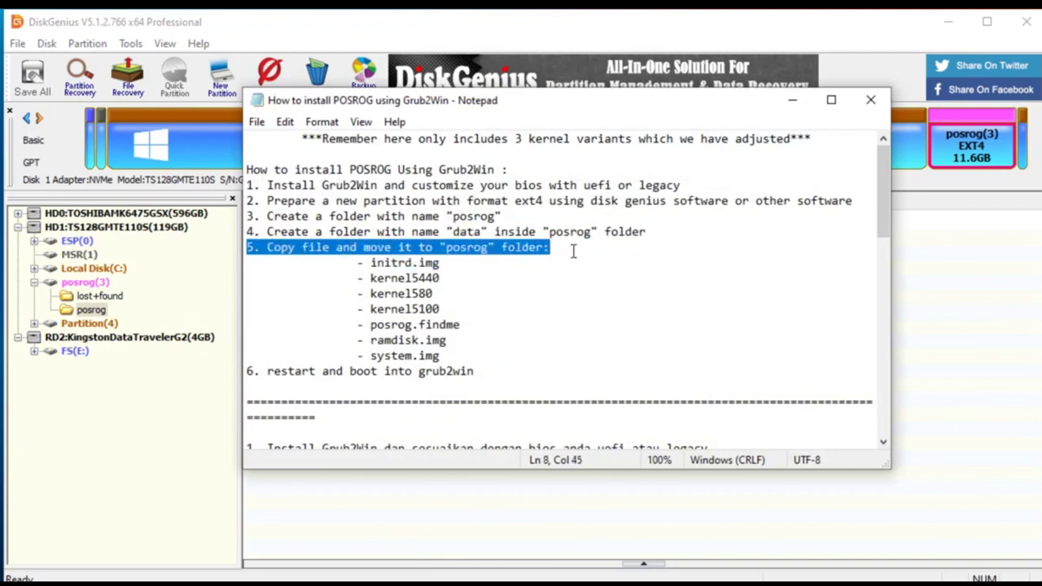
click(477, 273)
drag(355, 260, 454, 350)
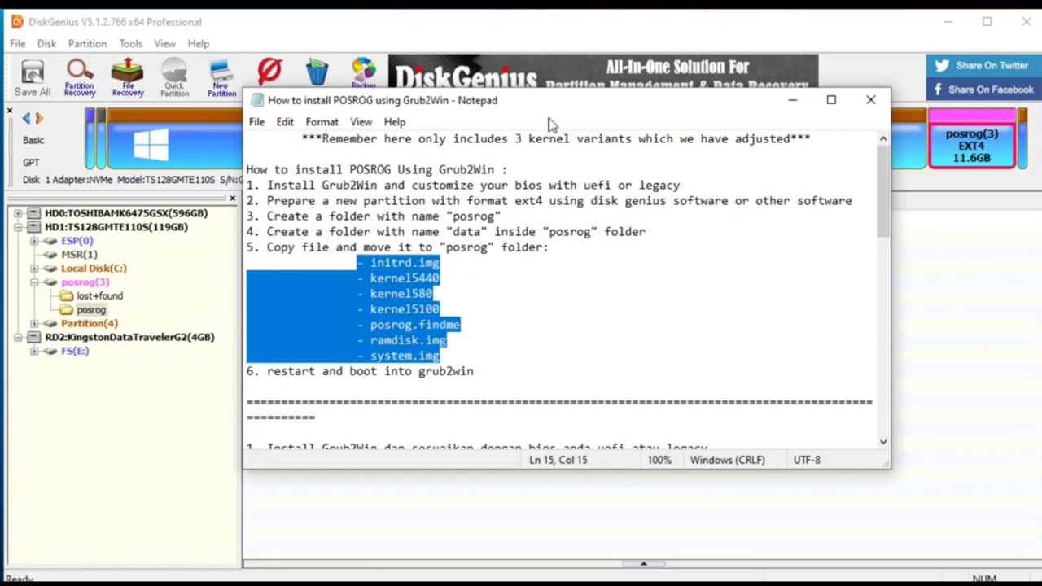
drag(549, 109, 547, 108)
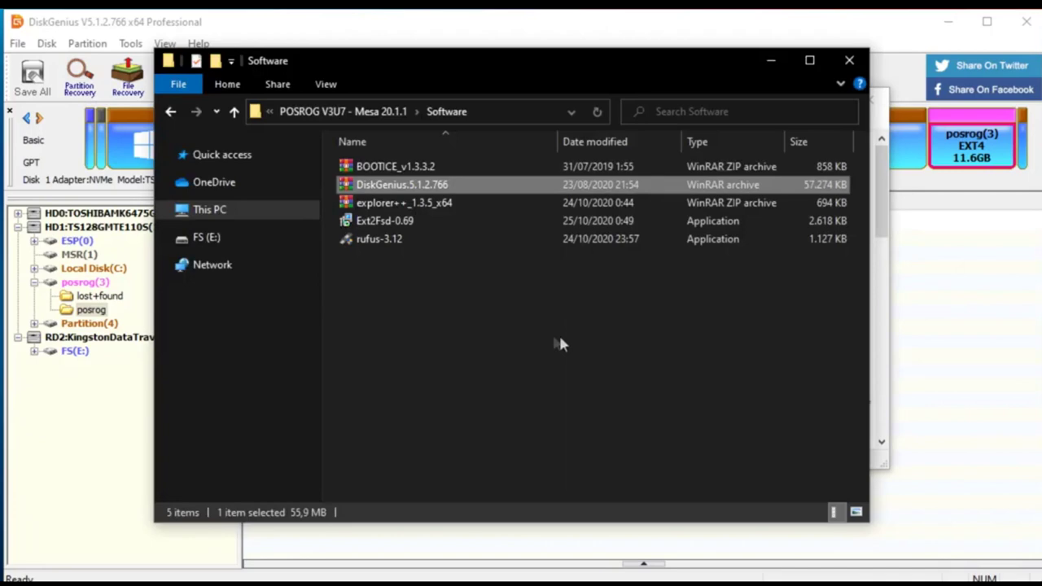
Step: Select initrd, kernel580, kernel5100, kernel5440, posrog.findme, ramdisk and system in the ISO folder
click(171, 114)
click(420, 187)
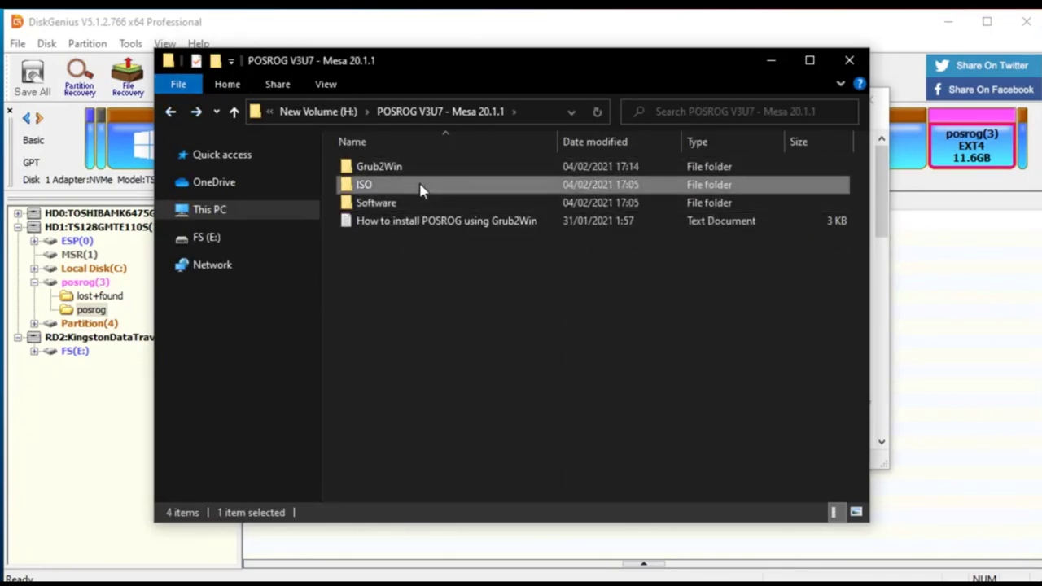
double_click(409, 188)
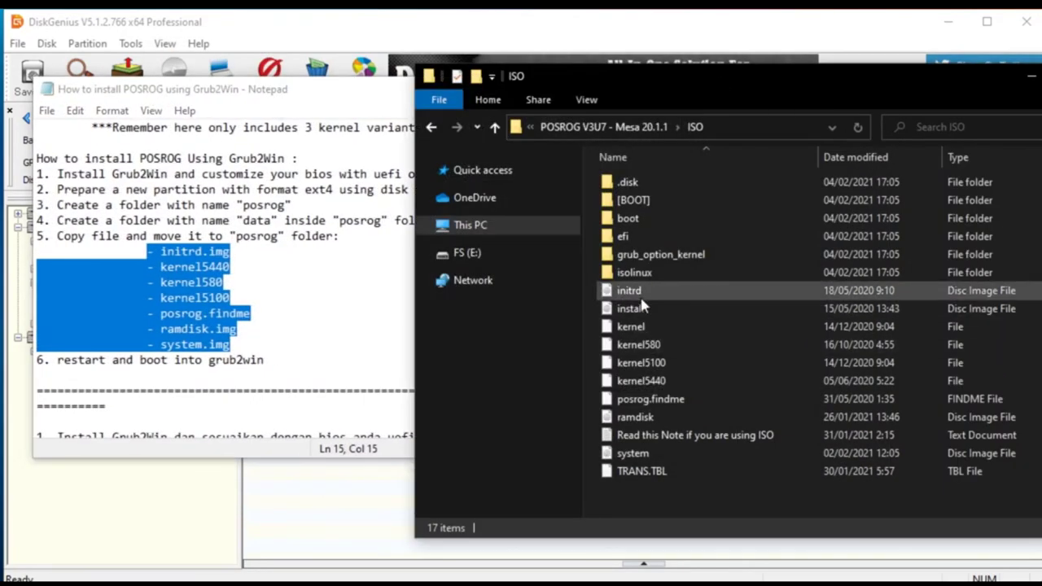
click(629, 290)
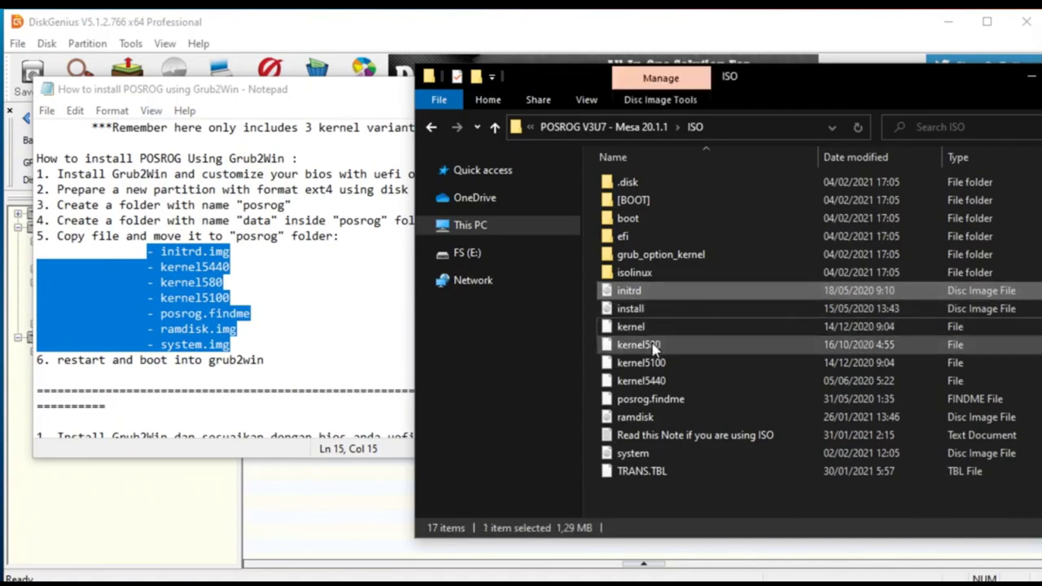
ctrl+click(638, 344)
ctrl+click(640, 362)
ctrl+click(640, 380)
ctrl+click(650, 399)
ctrl+click(634, 416)
ctrl+click(657, 452)
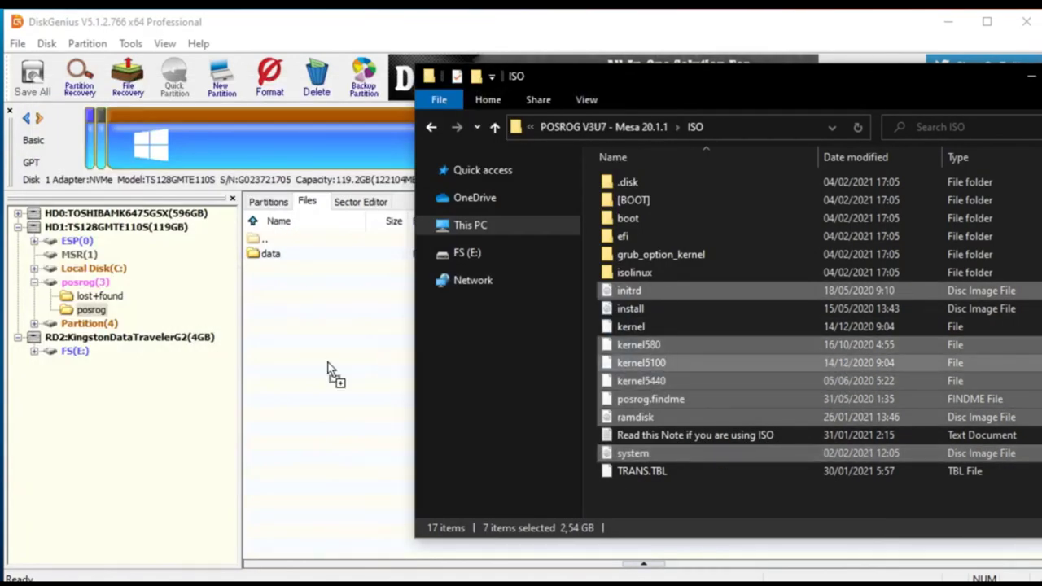
Step: Copy the seven files into the partition's posrog folder in DiskGenius
drag(690, 369, 333, 372)
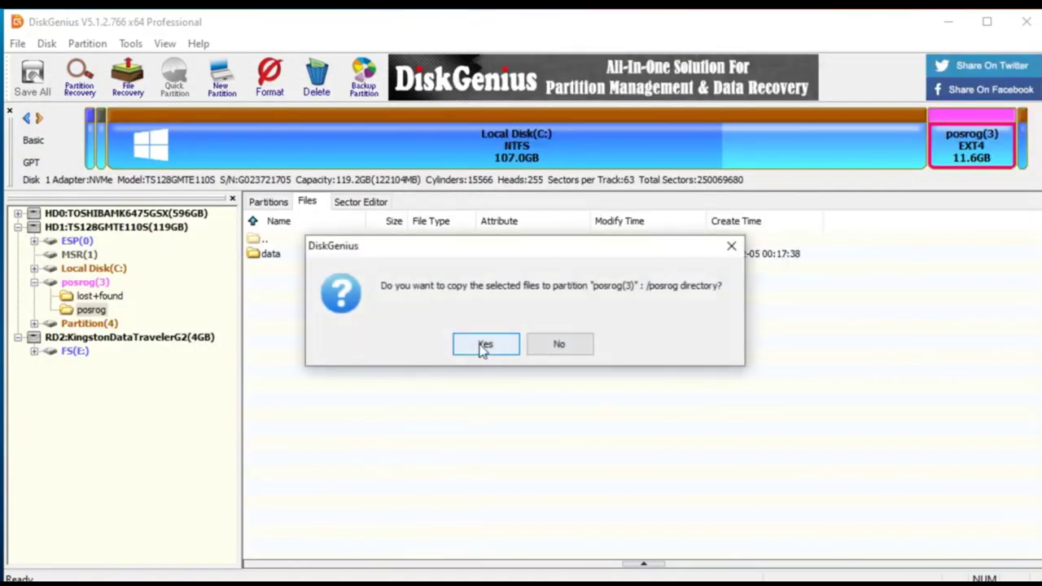
click(483, 342)
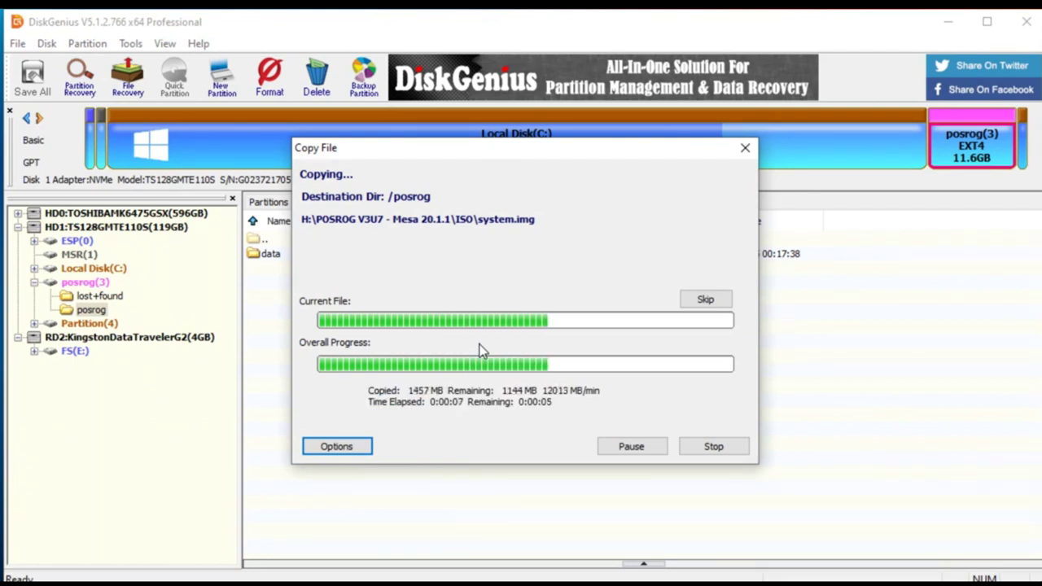
click(629, 446)
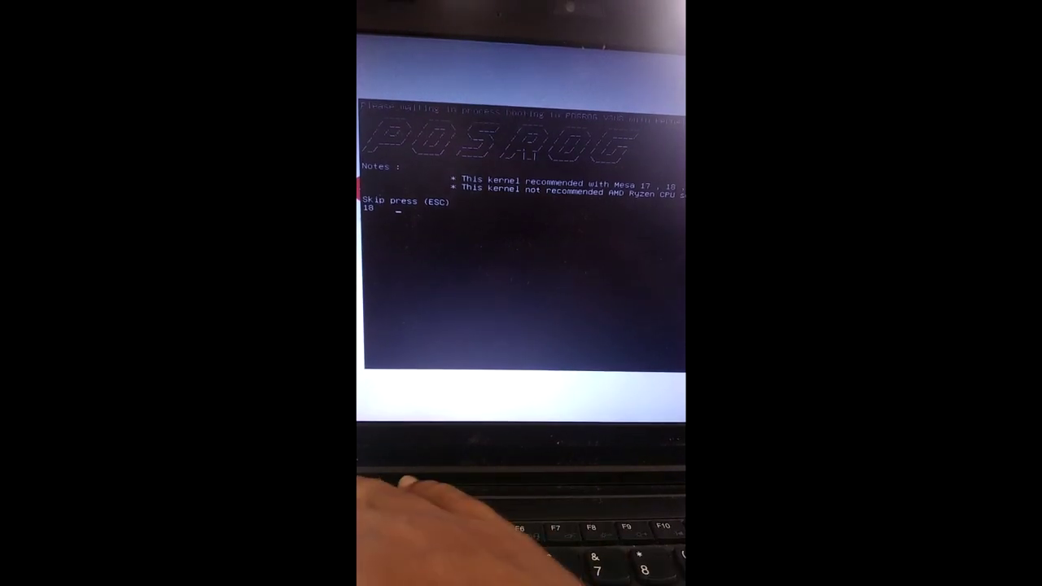
Step: Skip the POSROG kernel countdown so it boots to the Android Welcome screen
key(Escape)
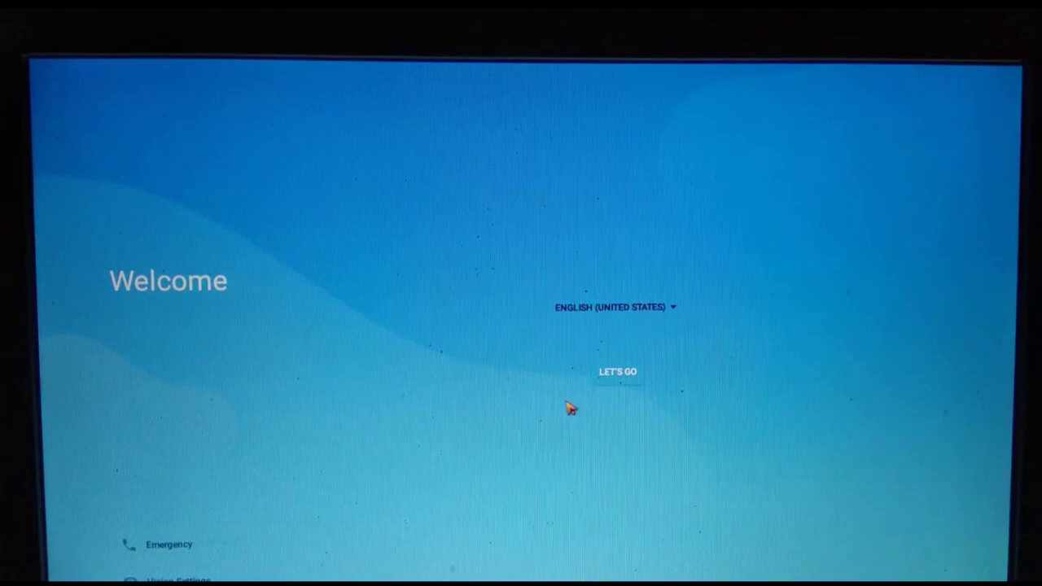
Step: Start setup as a new device, skip the network, and keep the Jakarta time zone
click(619, 370)
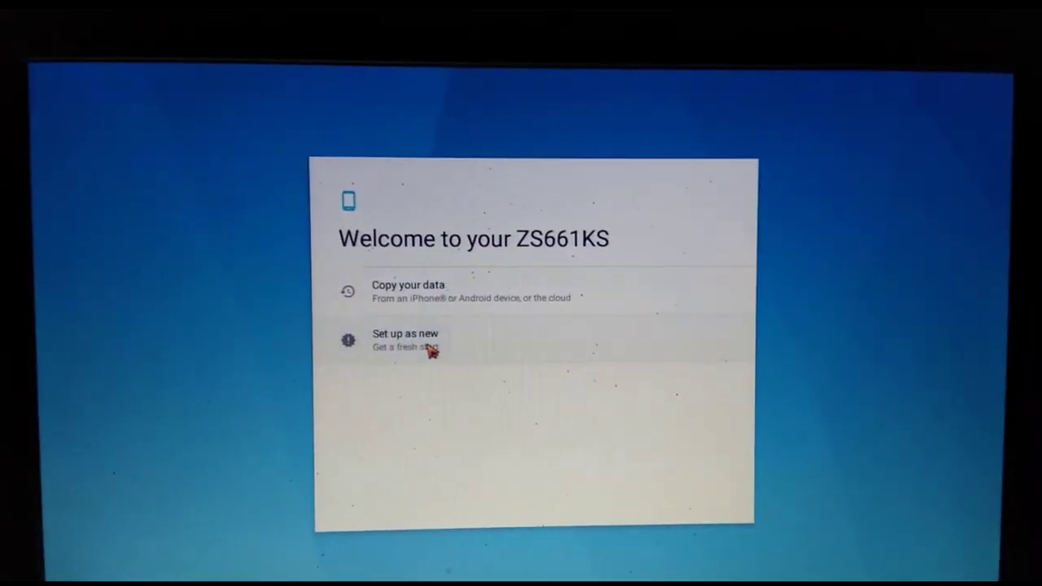
click(431, 352)
click(421, 411)
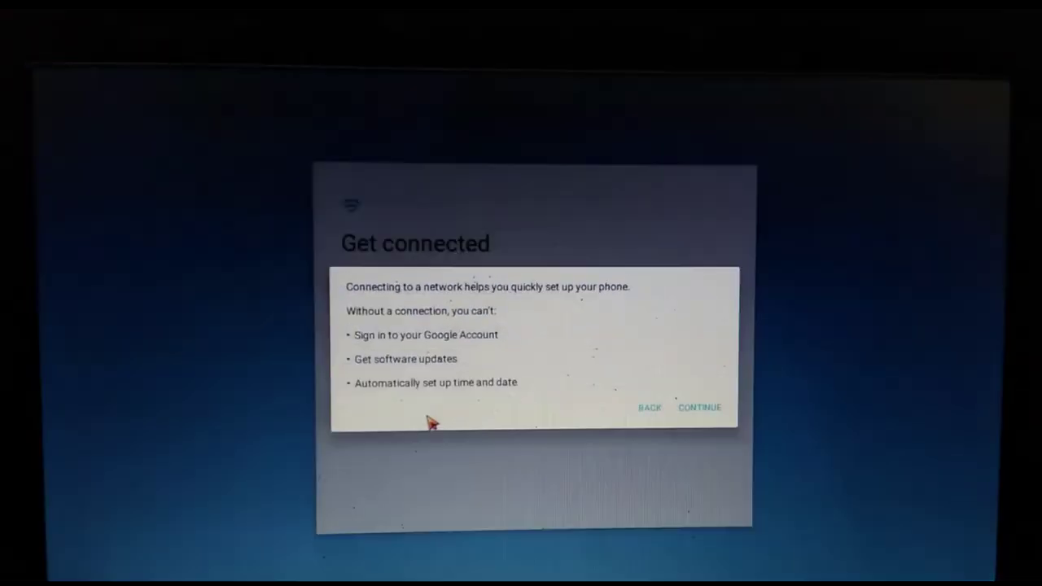
click(698, 410)
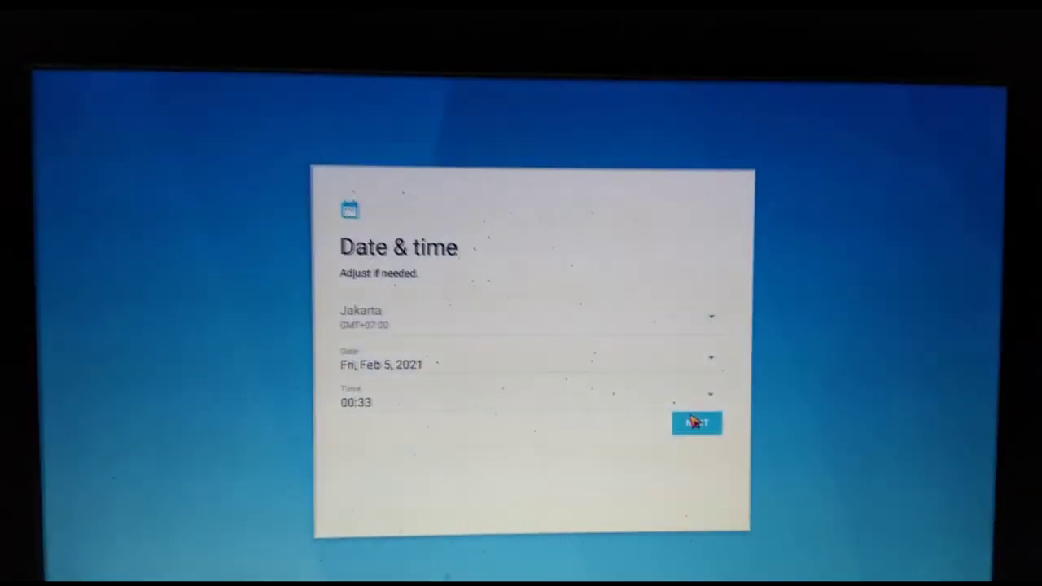
click(711, 319)
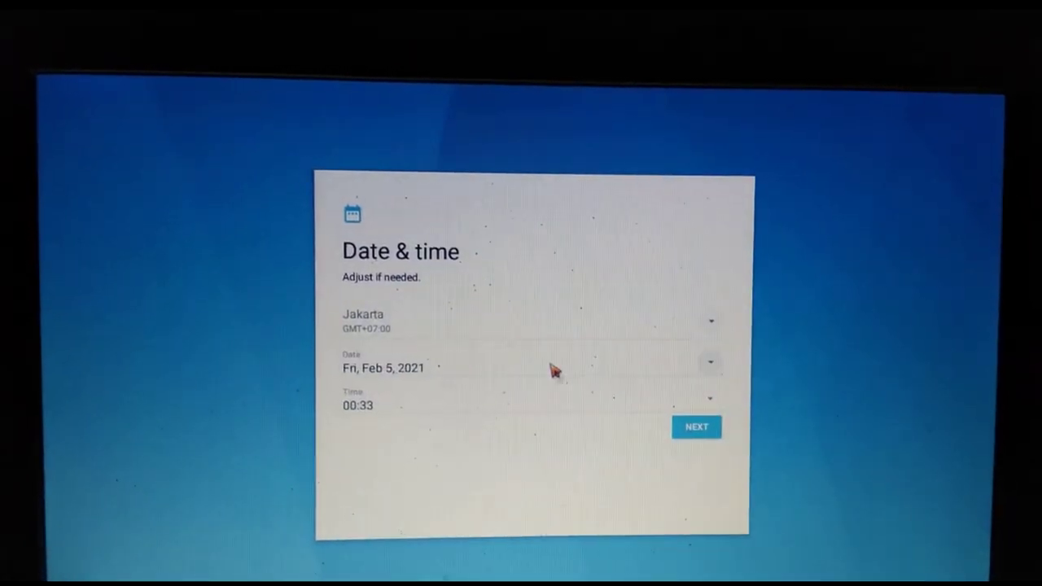
click(699, 431)
Step: Enter the name 'posrog' and accept the Google services terms
click(393, 341)
text(po)
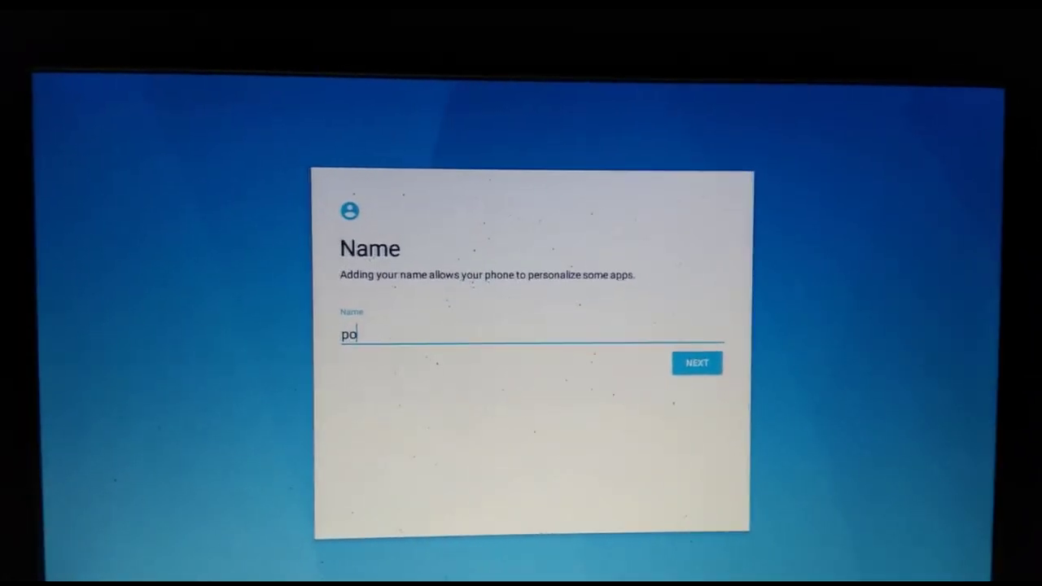
text(srog)
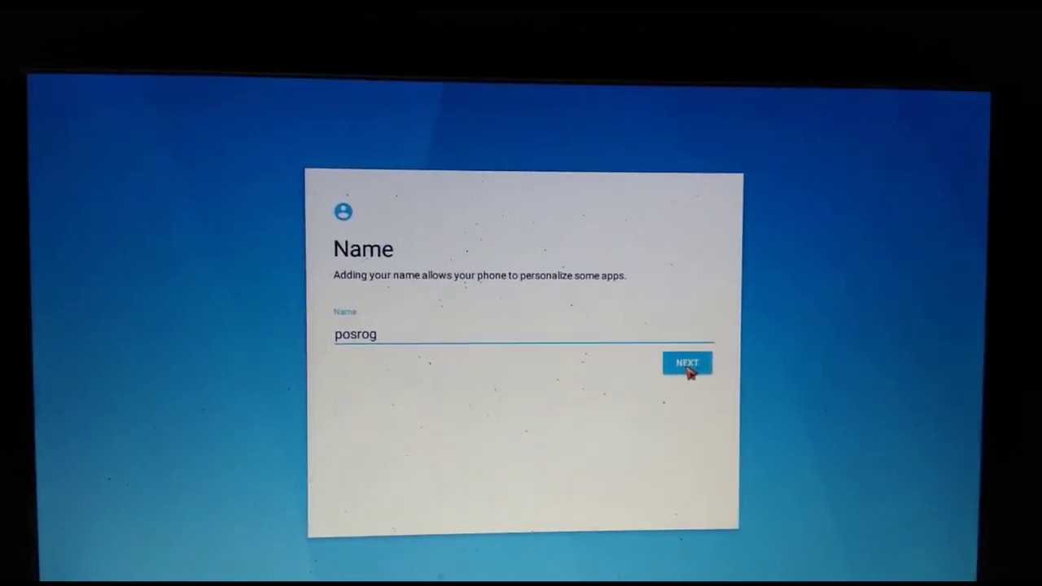
click(692, 364)
scroll(639, 242, down, 5)
scroll(639, 242, down, 5)
click(698, 509)
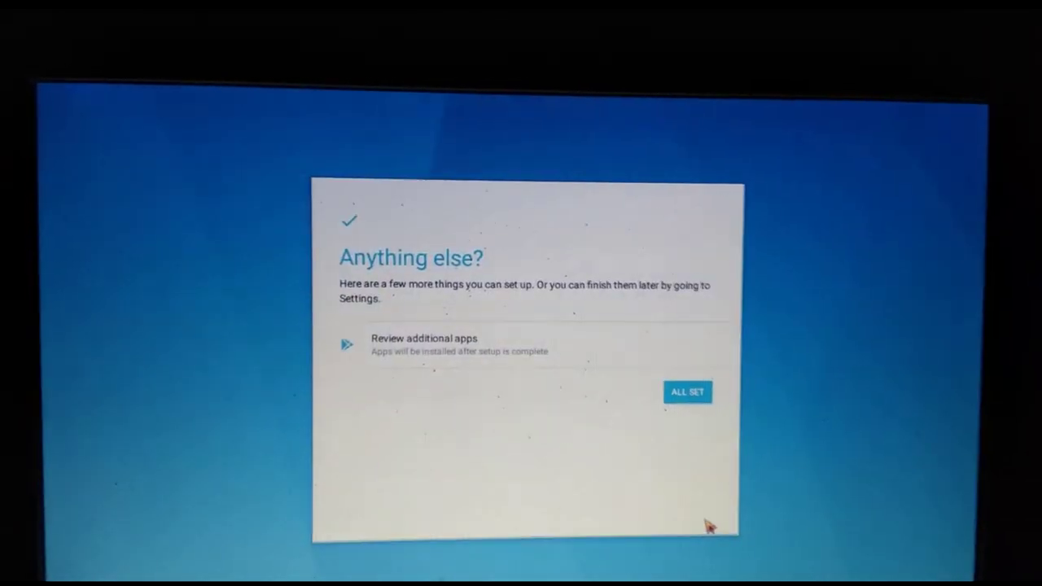